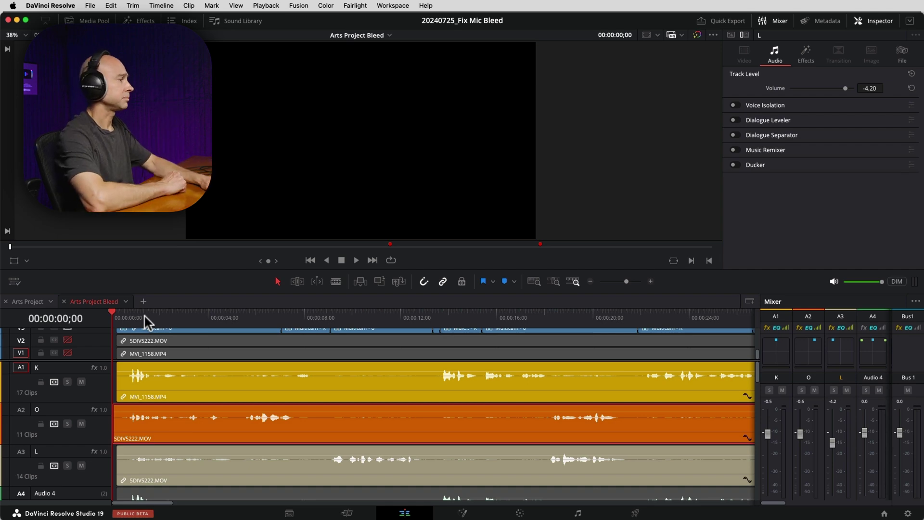
- Play the dialogue from the start for about 18 seconds, then stop playback
{"action": "key", "text": "space"}
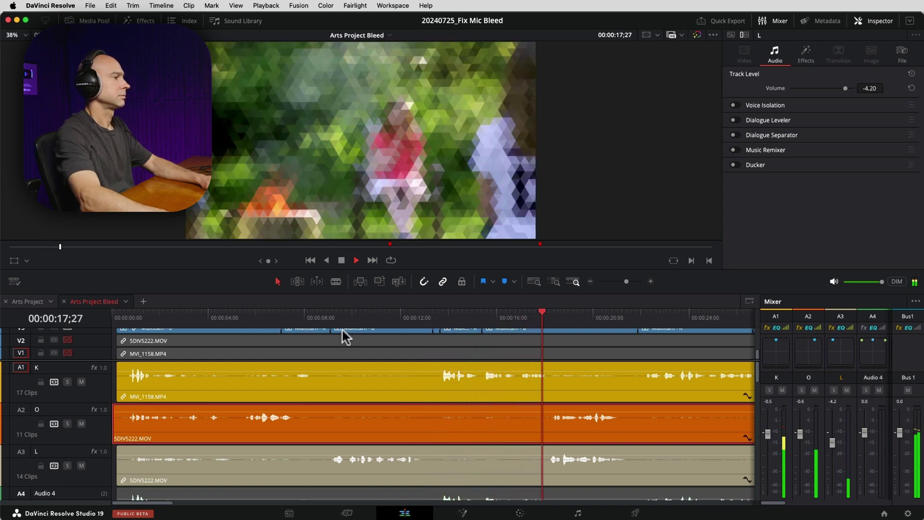
{"action": "key", "text": "space"}
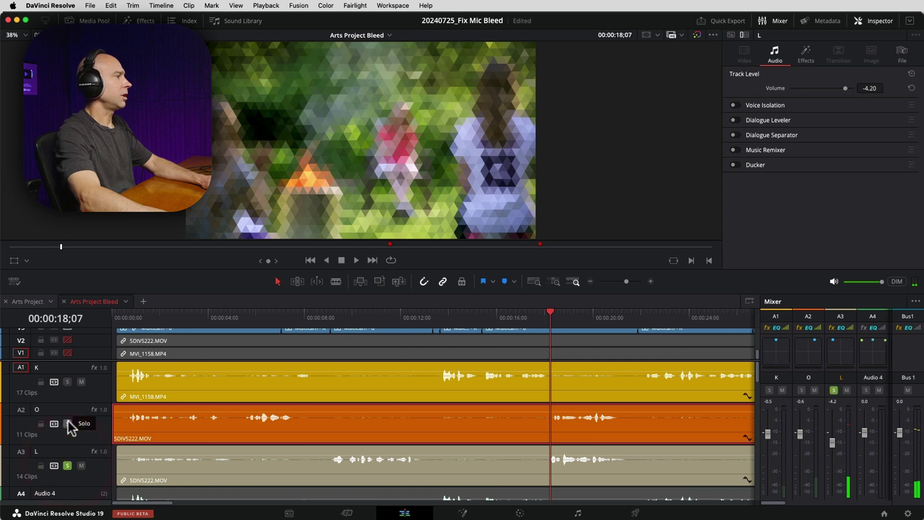
- Save the project and preview the long K mic clip, then return the viewer to the timeline
{"action": "key", "text": "super+s"}
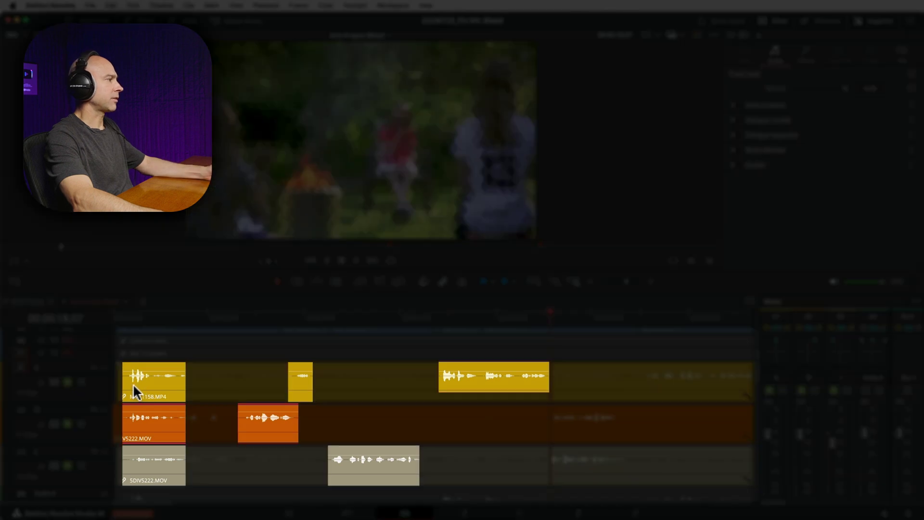
{"action": "left_click", "coordinate": [133, 383]}
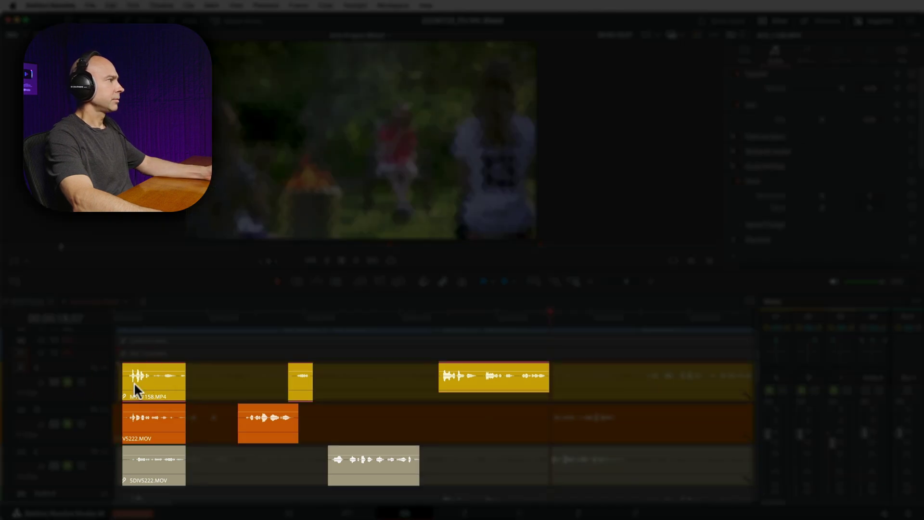
{"action": "double_click", "coordinate": [301, 378]}
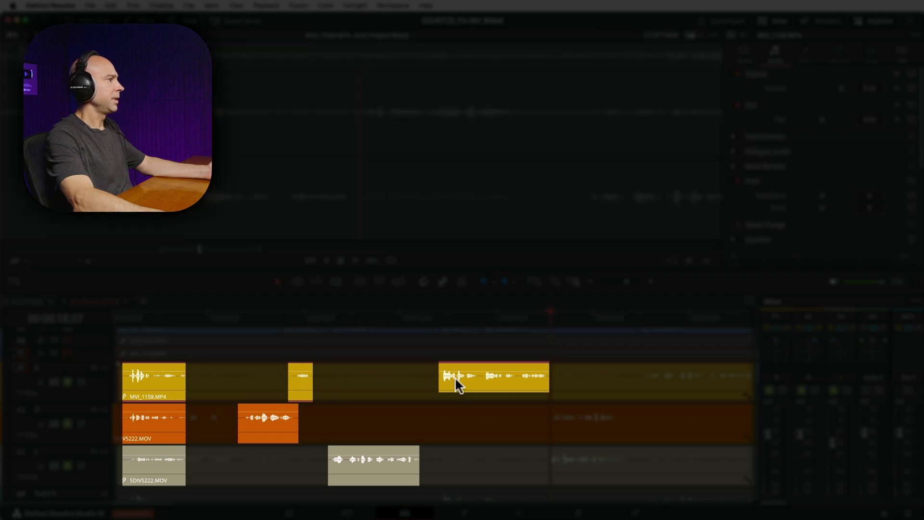
{"action": "left_click", "coordinate": [550, 311]}
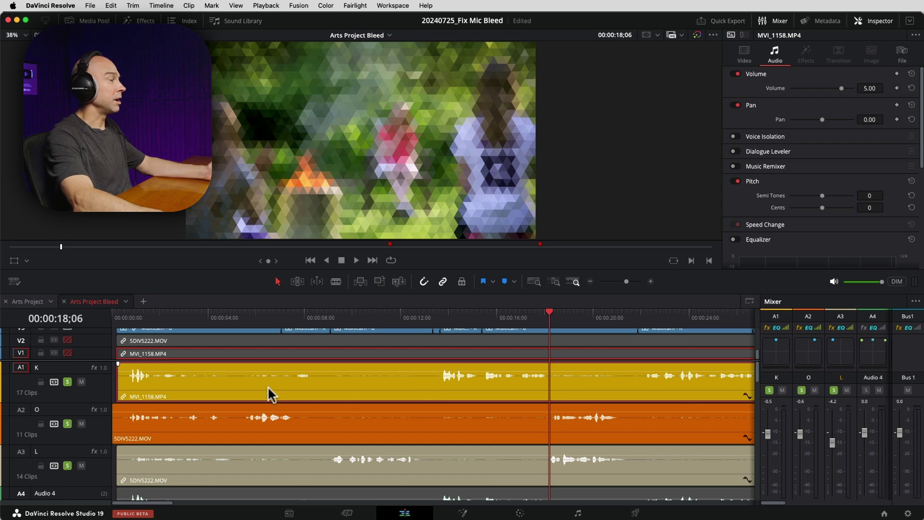
- Enlarge the audio track heights and bring up the O track's level and effects
{"action": "scroll", "coordinate": [250, 389], "scroll_direction": "up", "scroll_amount": 5}
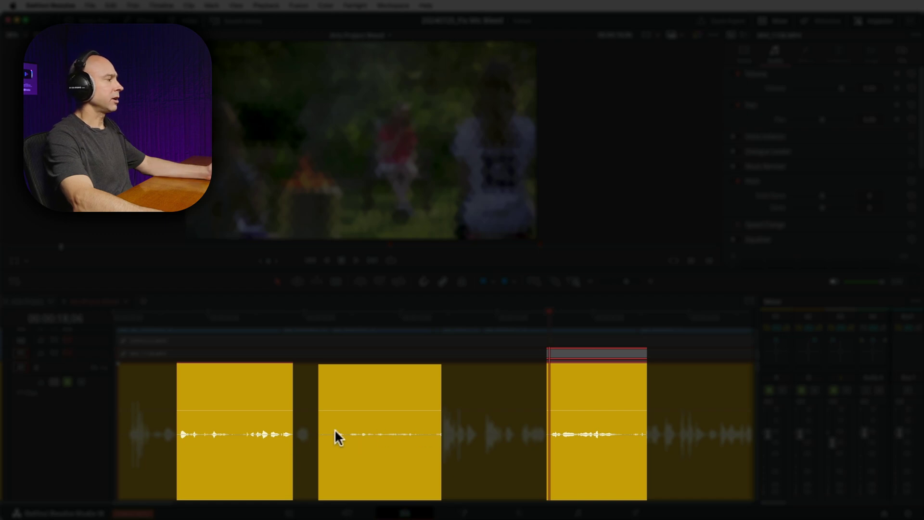
{"action": "scroll", "coordinate": [267, 428], "scroll_direction": "down", "scroll_amount": 5}
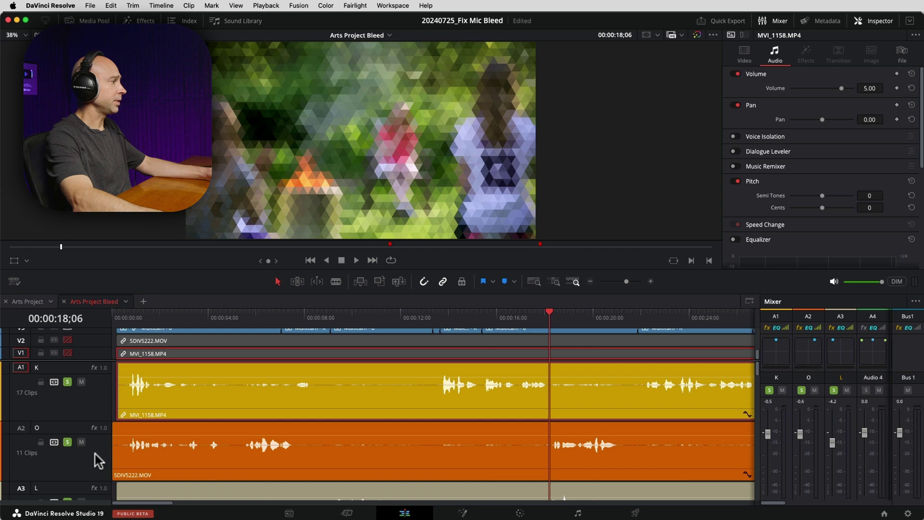
{"action": "left_click", "coordinate": [95, 454]}
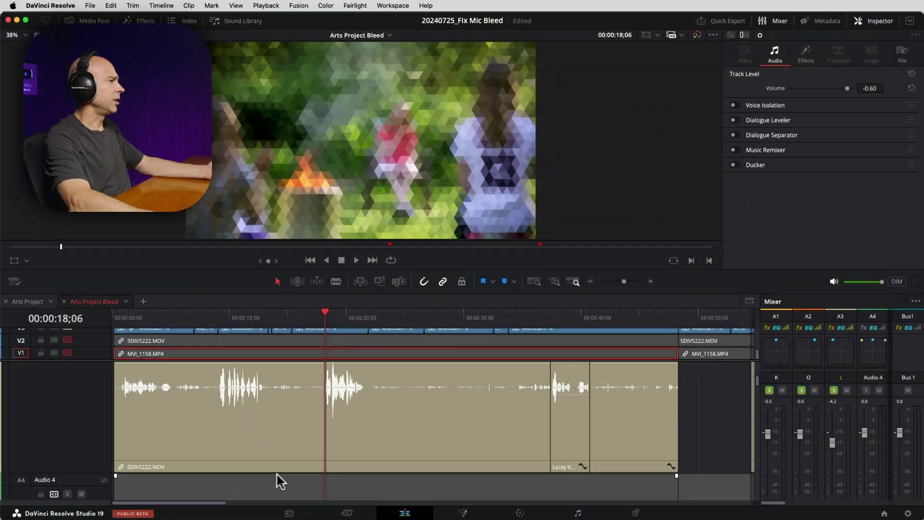
{"action": "scroll", "coordinate": [276, 473], "scroll_direction": "up", "scroll_amount": 2}
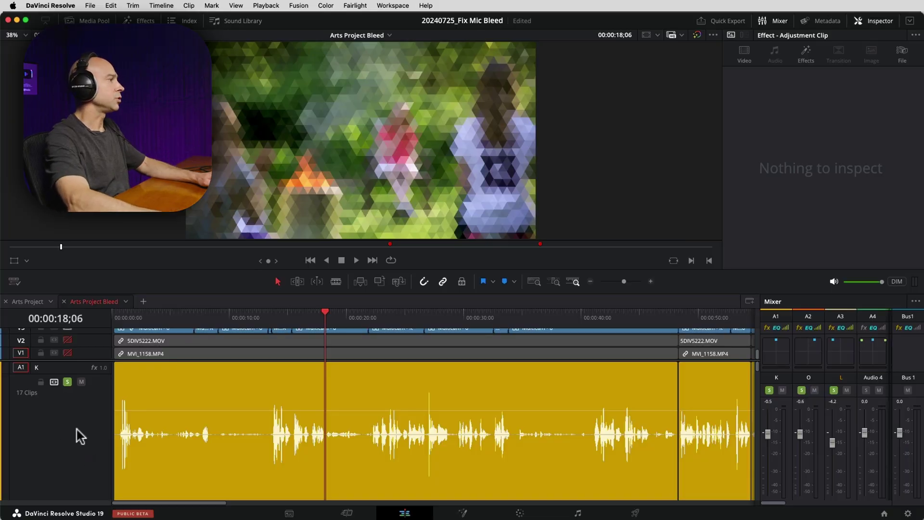
- Unsolo the O and L tracks, leaving K soloed, and return the playhead to 00:00:08;11
{"action": "scroll", "coordinate": [78, 435], "scroll_direction": "down", "scroll_amount": 2}
{"action": "left_click", "coordinate": [67, 430]}
{"action": "scroll", "coordinate": [66, 453], "scroll_direction": "down", "scroll_amount": 2}
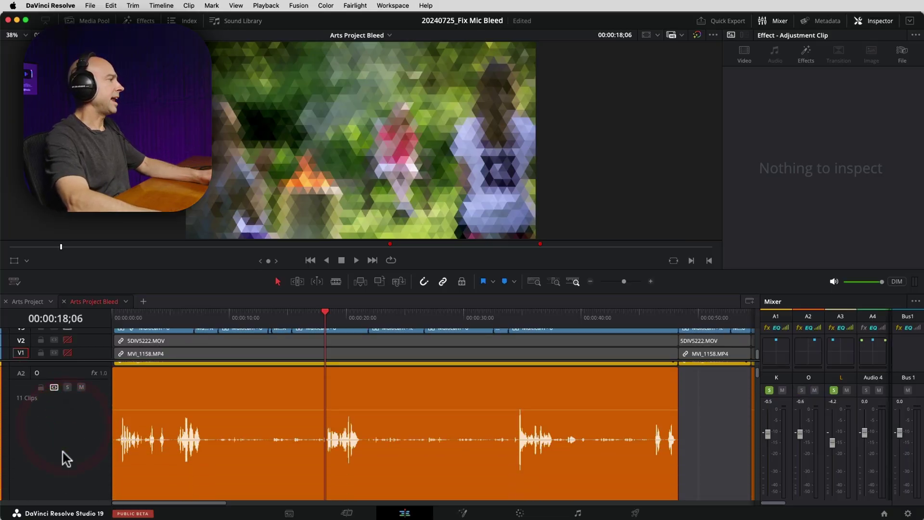
{"action": "scroll", "coordinate": [66, 460], "scroll_direction": "down", "scroll_amount": 1}
{"action": "left_click", "coordinate": [67, 470]}
{"action": "scroll", "coordinate": [69, 452], "scroll_direction": "up", "scroll_amount": 4}
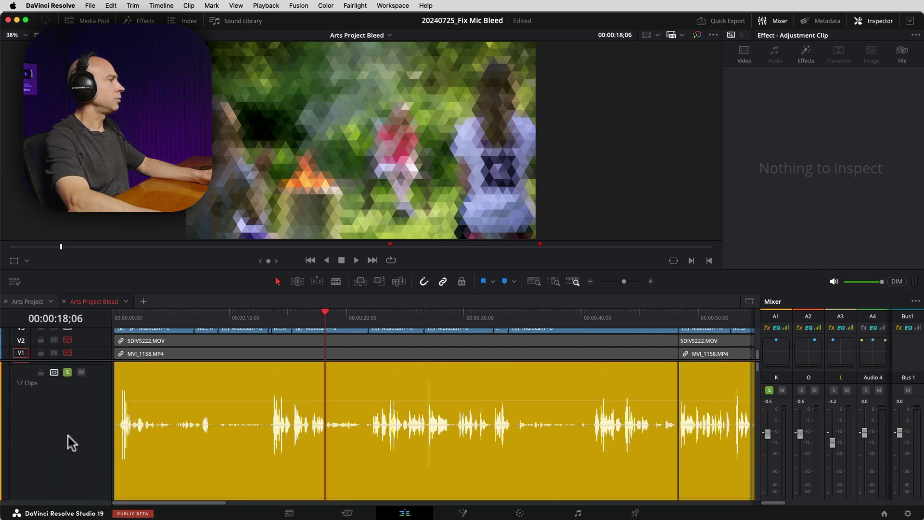
{"action": "scroll", "coordinate": [72, 442], "scroll_direction": "up", "scroll_amount": 1}
{"action": "left_click", "coordinate": [209, 319]}
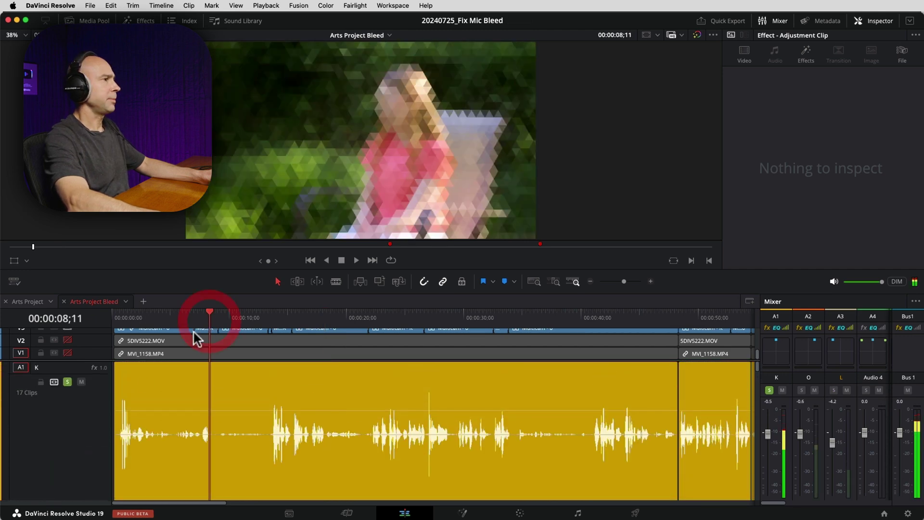
{"action": "left_click", "coordinate": [62, 460]}
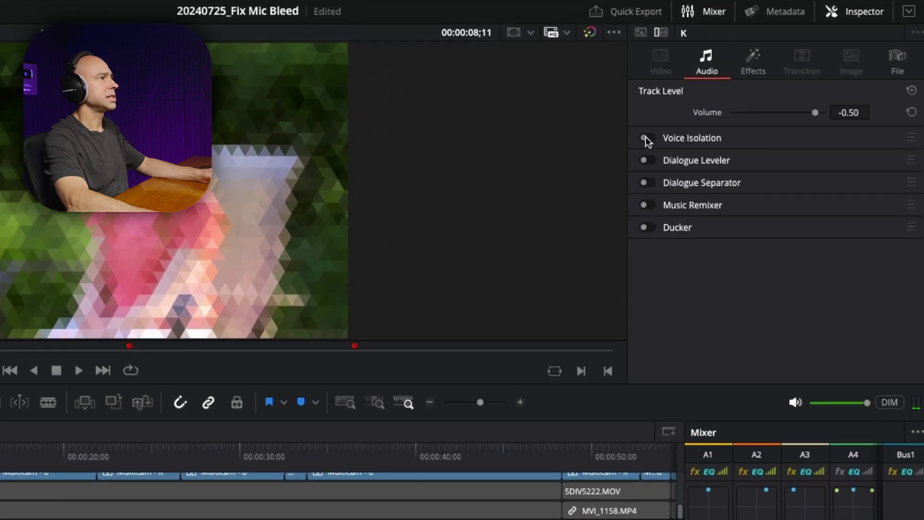
{"action": "left_click", "coordinate": [866, 12]}
{"action": "left_click", "coordinate": [866, 12]}
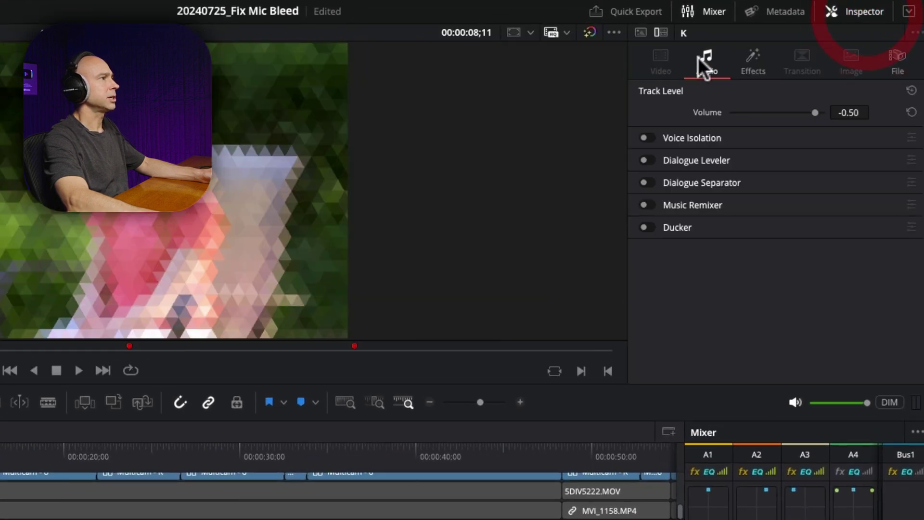
{"action": "left_click", "coordinate": [644, 138]}
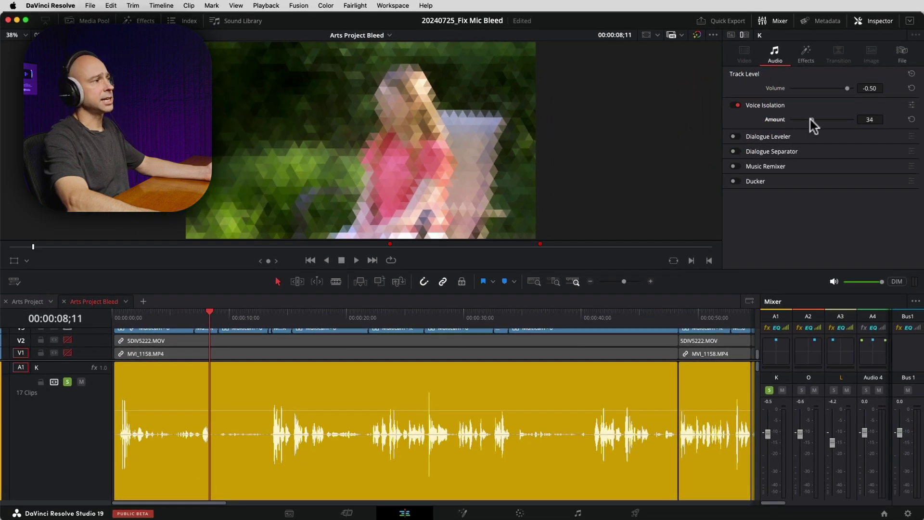
{"action": "left_click", "coordinate": [809, 120]}
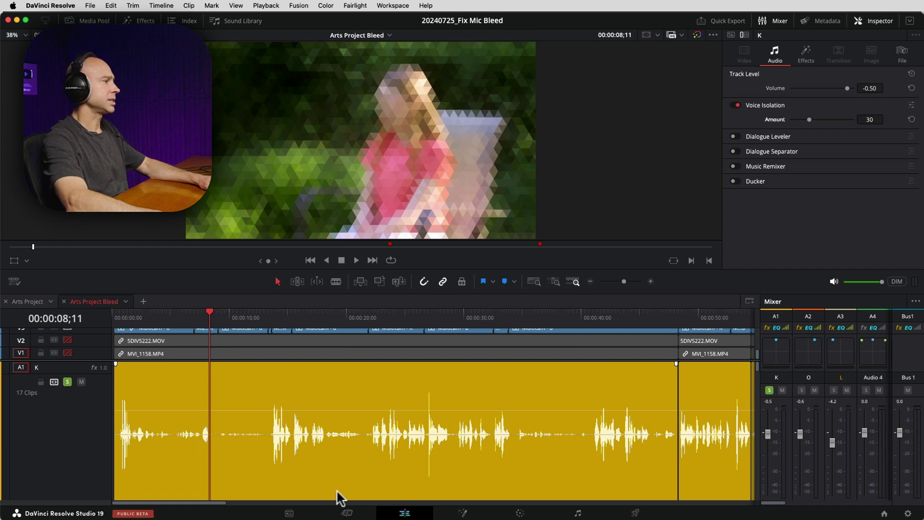
{"action": "key", "text": "space"}
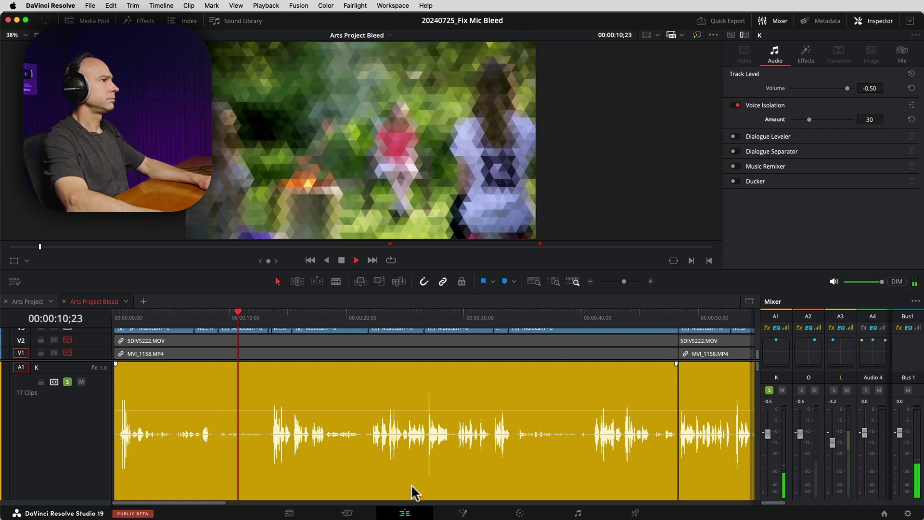
{"action": "left_click", "coordinate": [825, 119]}
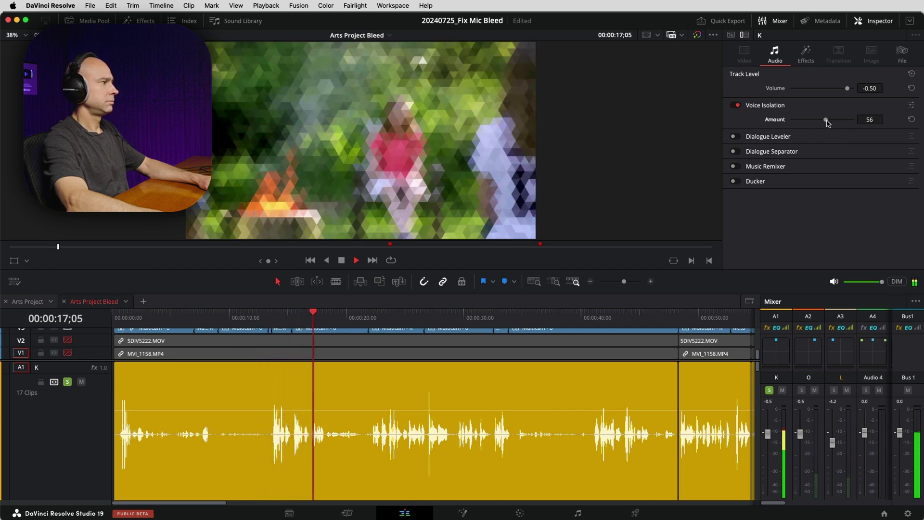
{"action": "left_click_drag", "start_coordinate": [826, 120], "coordinate": [838, 120]}
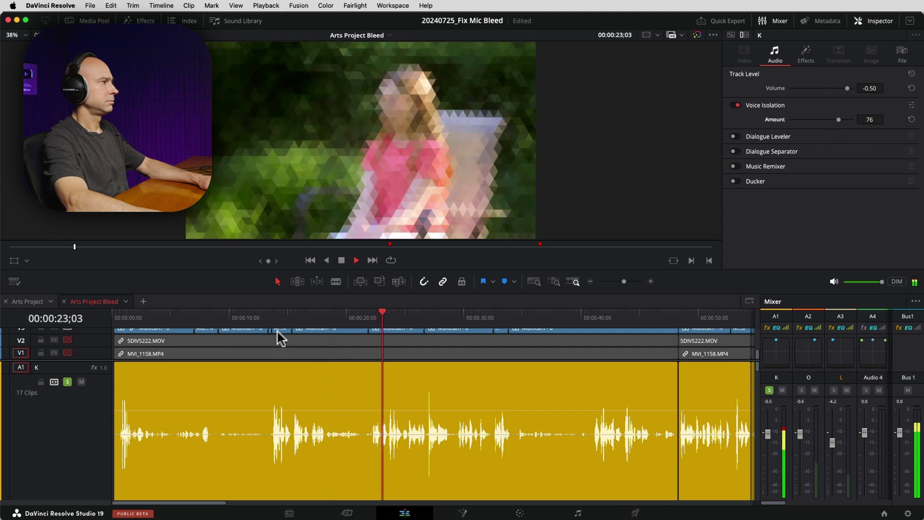
{"action": "left_click", "coordinate": [299, 316]}
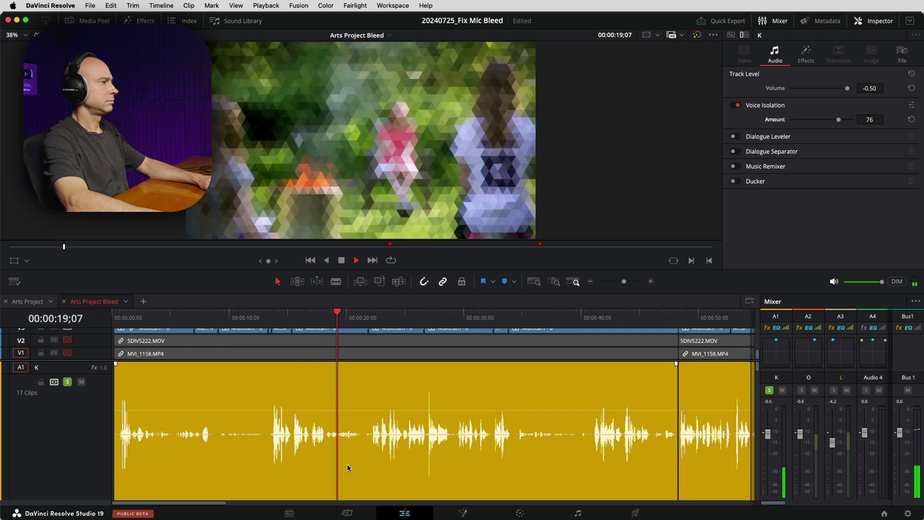
{"action": "key", "text": "space"}
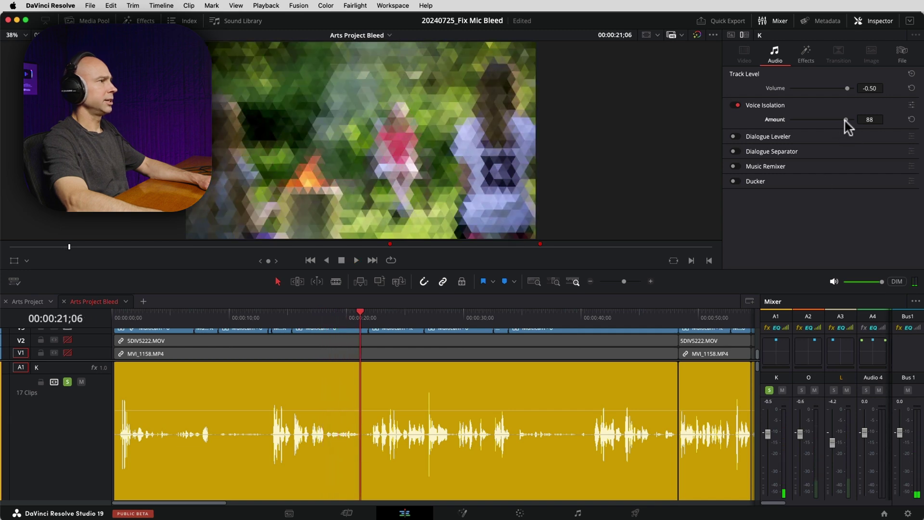
{"action": "left_click", "coordinate": [846, 119]}
{"action": "left_click", "coordinate": [292, 314]}
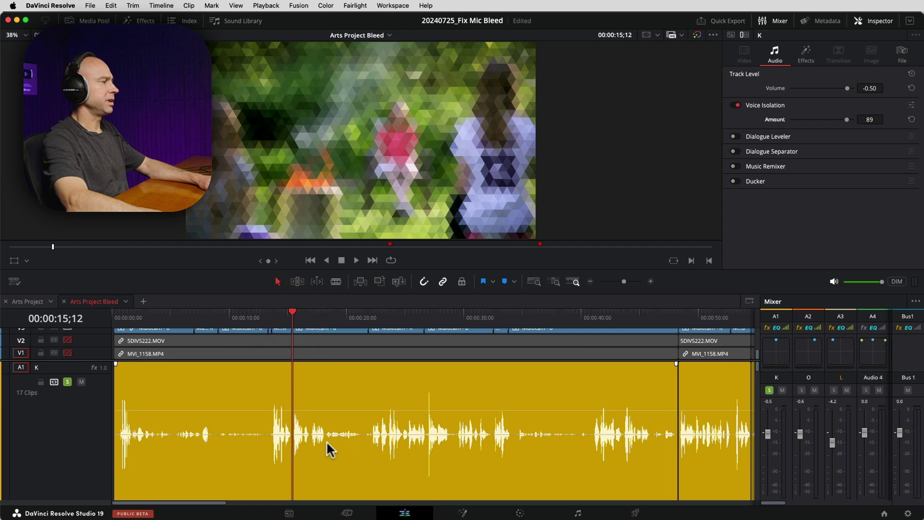
{"action": "key", "text": "space"}
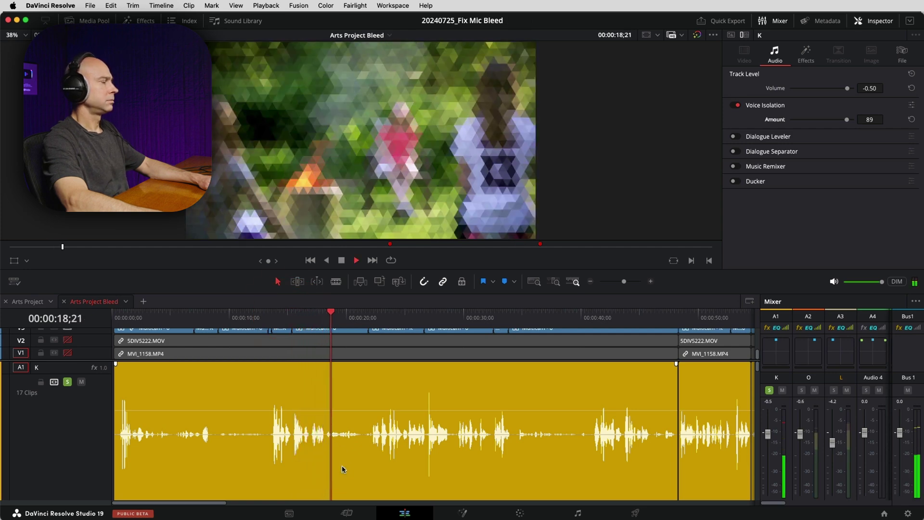
{"action": "key", "text": "space"}
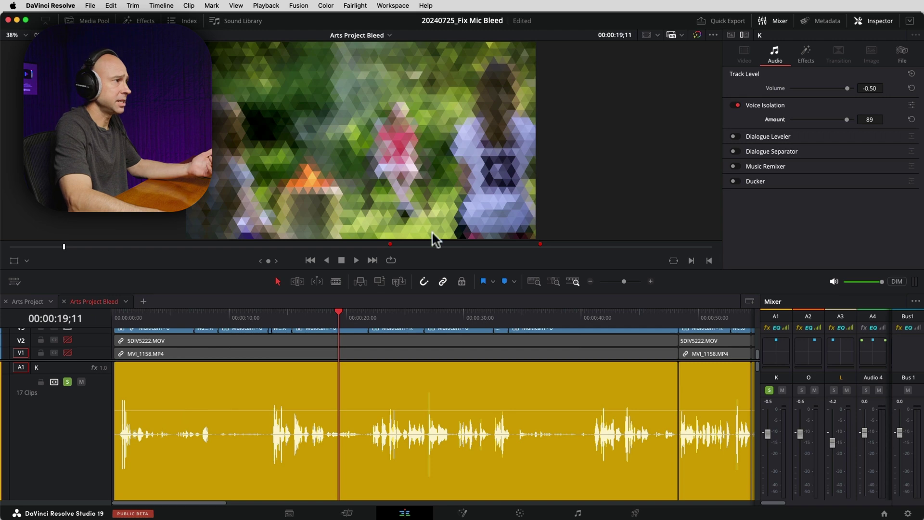
{"action": "left_click_drag", "start_coordinate": [800, 118], "coordinate": [696, 117]}
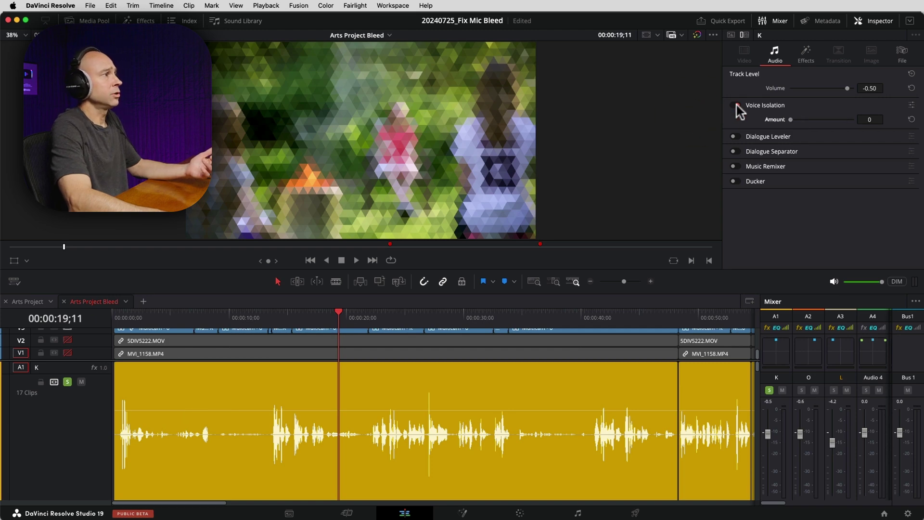
{"action": "left_click", "coordinate": [735, 105]}
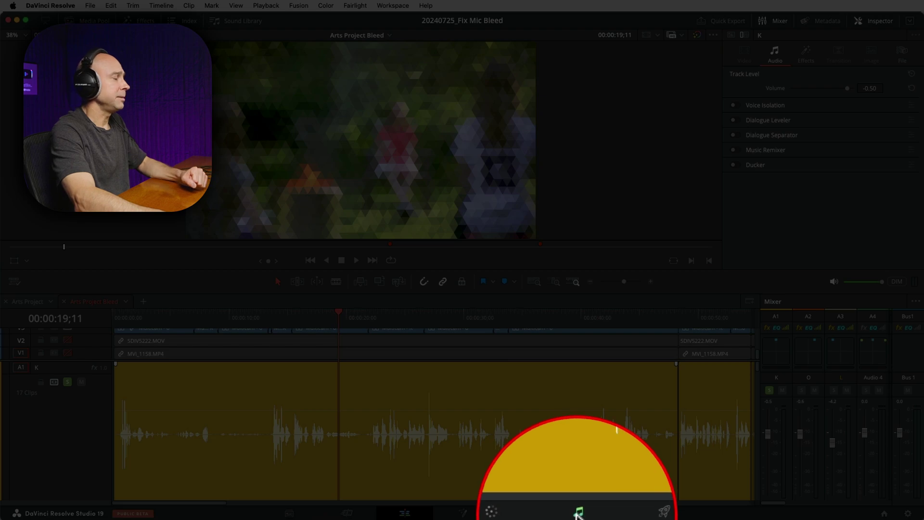
- On the Fairlight page, deselect the K clip and open the A1 track's Dynamics window
{"action": "left_click", "coordinate": [578, 512]}
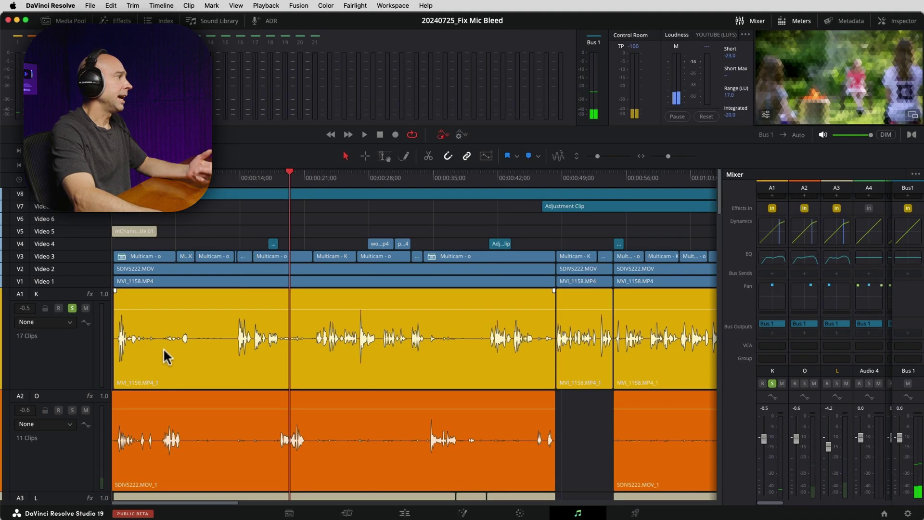
{"action": "left_click", "coordinate": [76, 356]}
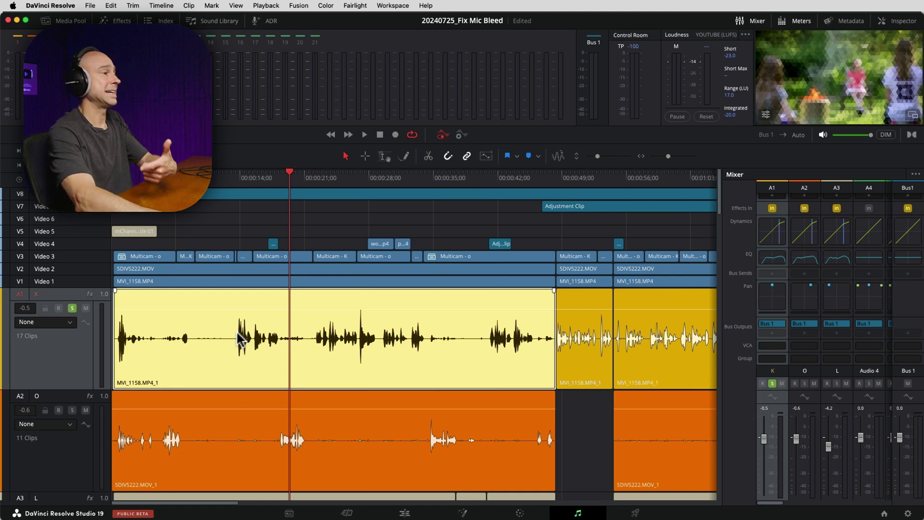
{"action": "left_click", "coordinate": [61, 354]}
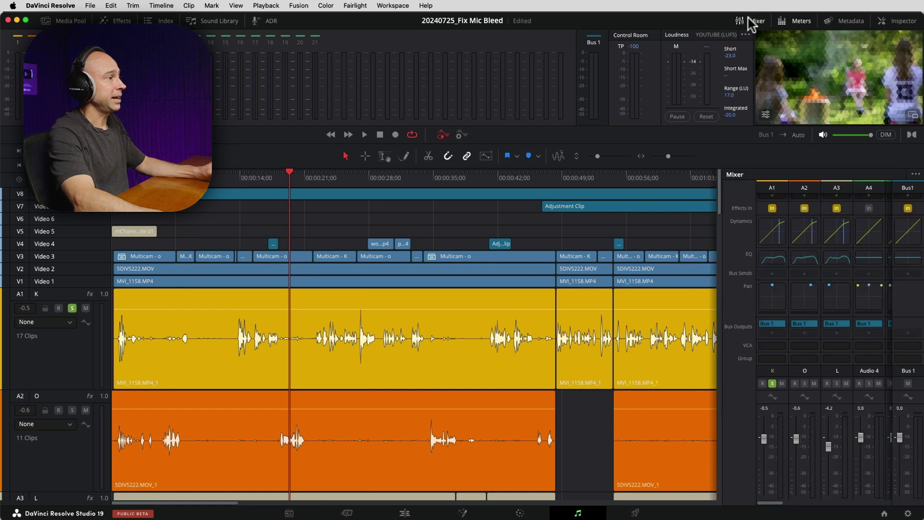
{"action": "double_click", "coordinate": [769, 232]}
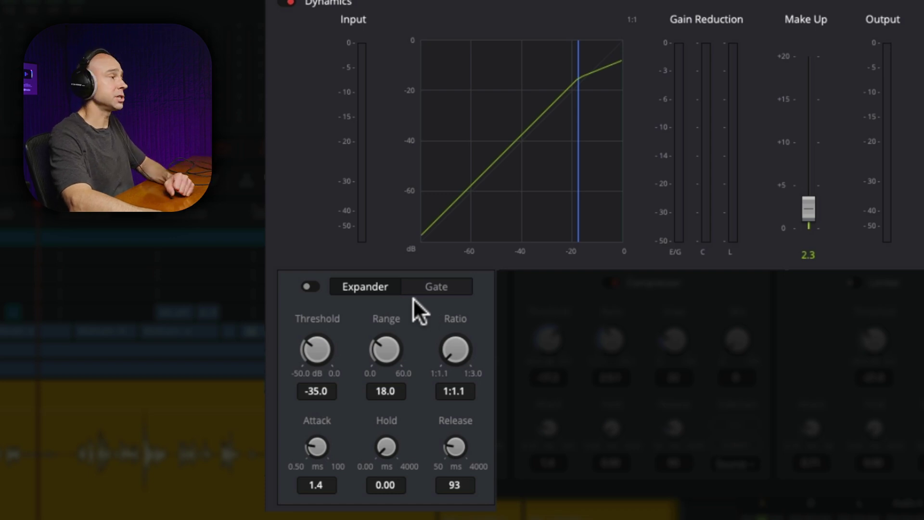
- Enable the K track expander at threshold -31.9, range 46.2 and ratio 1:3.0
{"action": "left_click", "coordinate": [307, 286]}
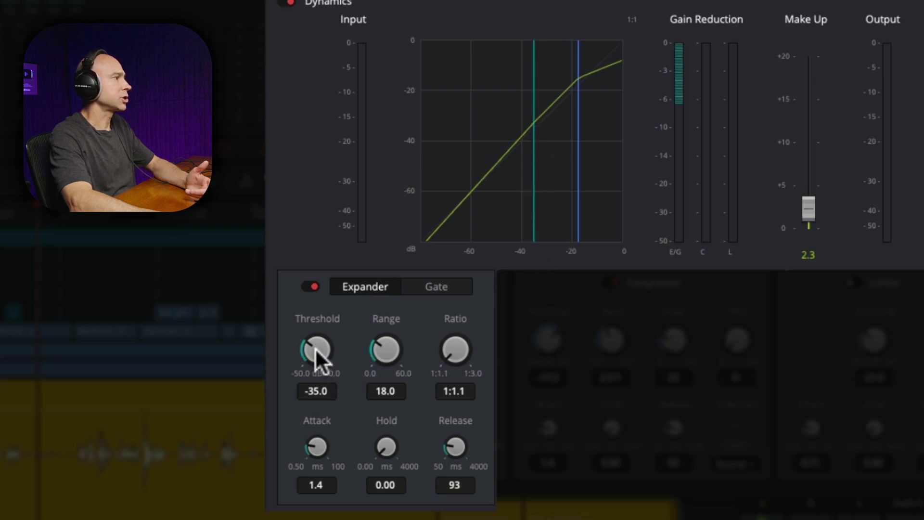
{"action": "left_click_drag", "start_coordinate": [315, 347], "coordinate": [334, 335]}
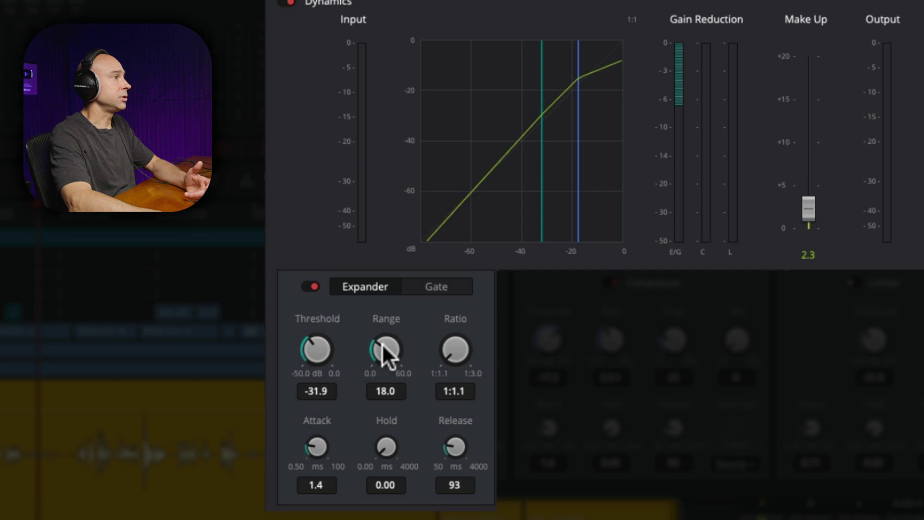
{"action": "left_click_drag", "start_coordinate": [388, 347], "coordinate": [485, 341]}
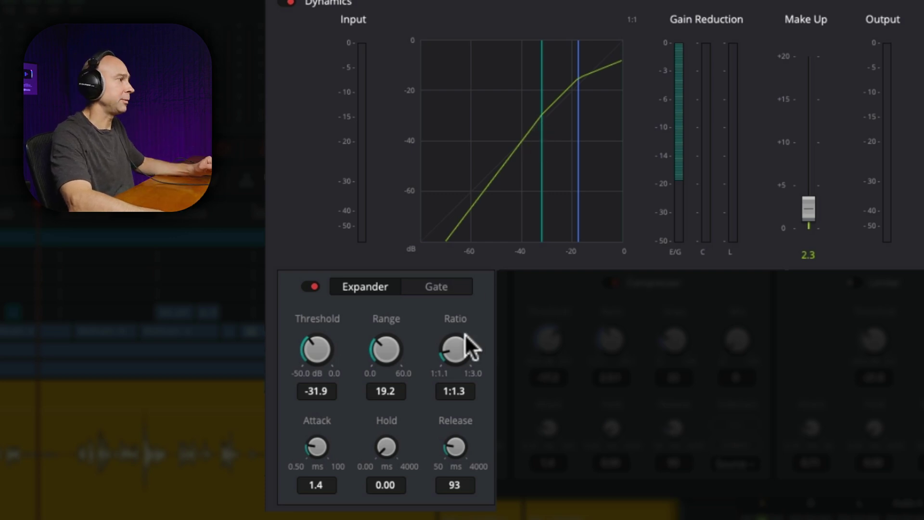
{"action": "left_click_drag", "start_coordinate": [452, 350], "coordinate": [711, 394]}
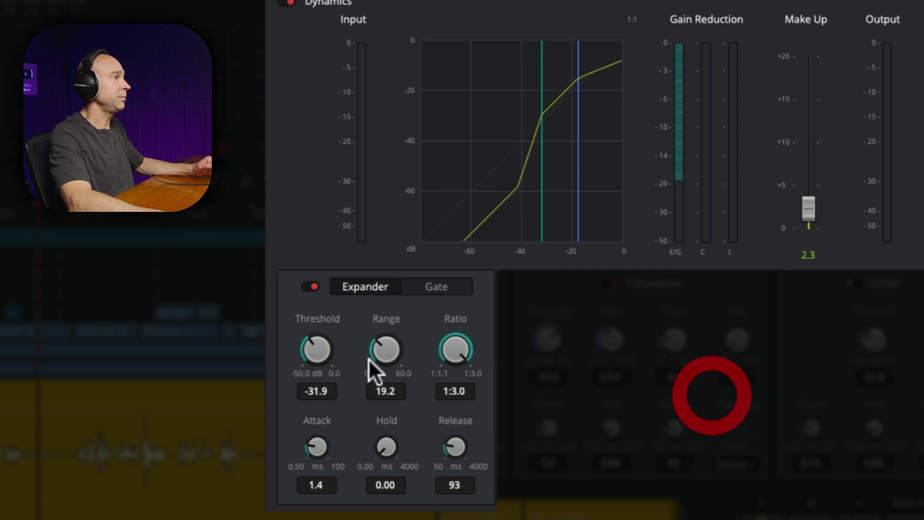
{"action": "left_click_drag", "start_coordinate": [388, 342], "coordinate": [460, 336]}
{"action": "left_click_drag", "start_coordinate": [534, 328], "coordinate": [531, 327]}
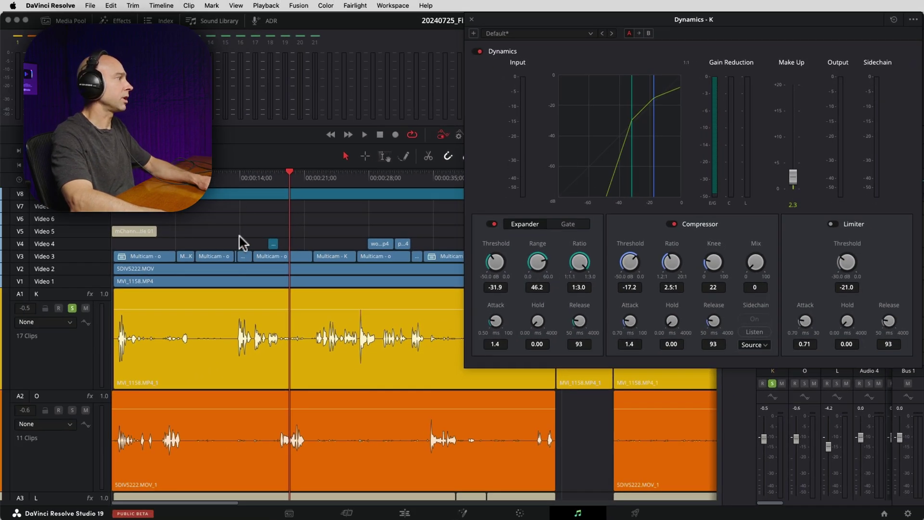
{"action": "left_click", "coordinate": [309, 238]}
{"action": "left_click", "coordinate": [223, 214]}
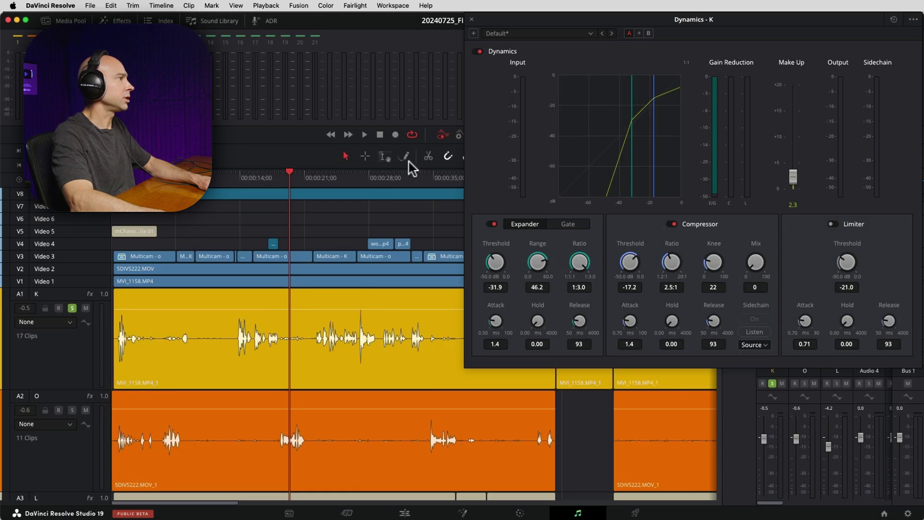
- Mark a dialogue range with Range Selection and play it from 00:00:14 with the expander bypassed
{"action": "left_click", "coordinate": [365, 156]}
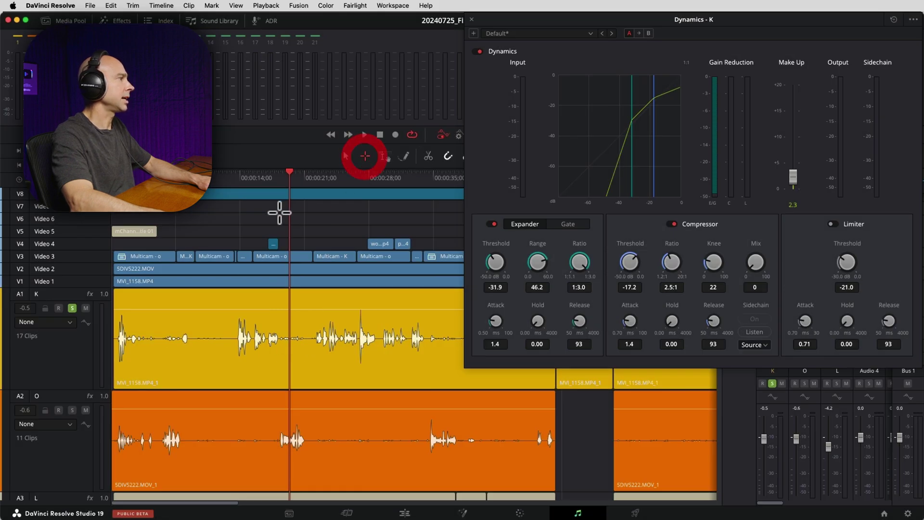
{"action": "left_click_drag", "start_coordinate": [229, 214], "coordinate": [380, 213]}
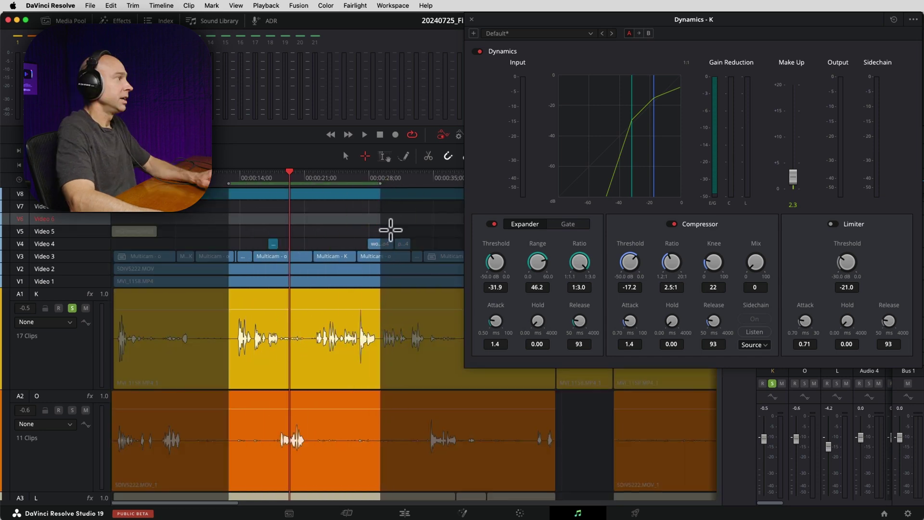
{"action": "left_click", "coordinate": [492, 223]}
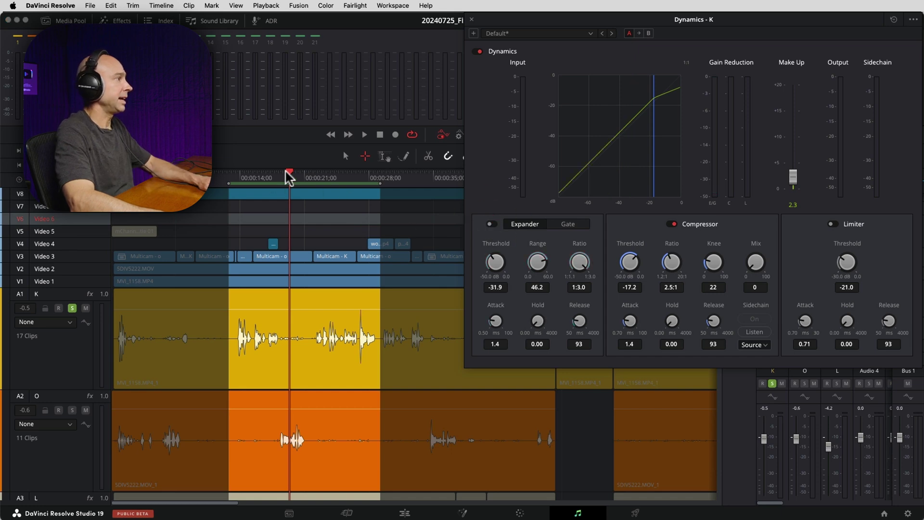
{"action": "left_click", "coordinate": [251, 179]}
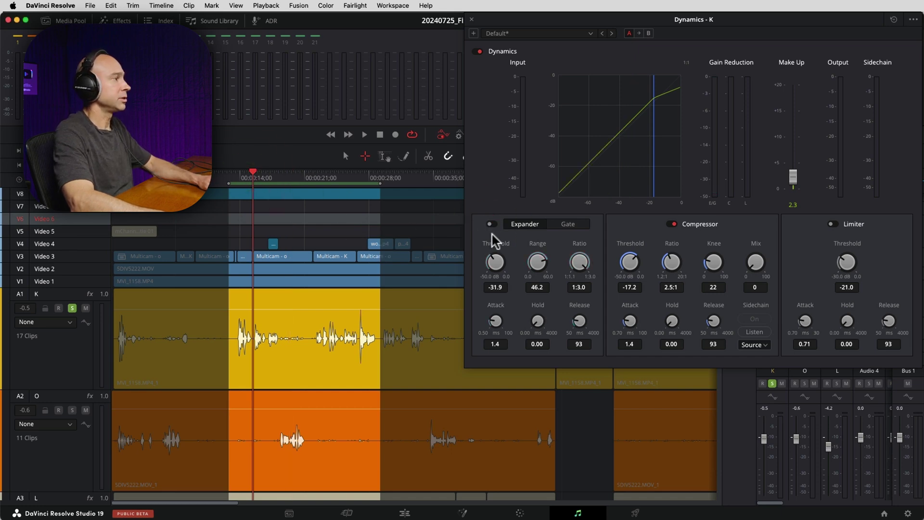
{"action": "key", "text": "space"}
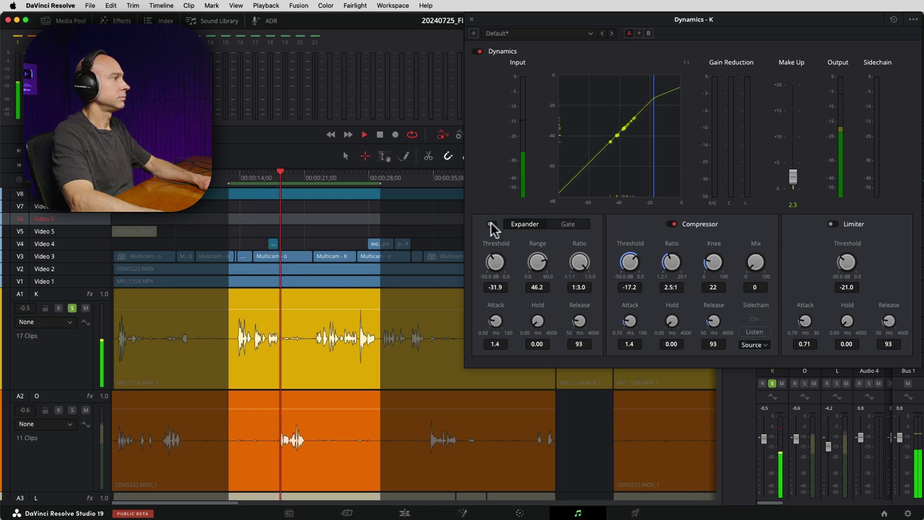
- Re-enable the expander and retune it to -29.4, range 25.8, ratio 1:2.4 while listening
{"action": "left_click", "coordinate": [492, 224]}
{"action": "left_click_drag", "start_coordinate": [498, 260], "coordinate": [463, 288]}
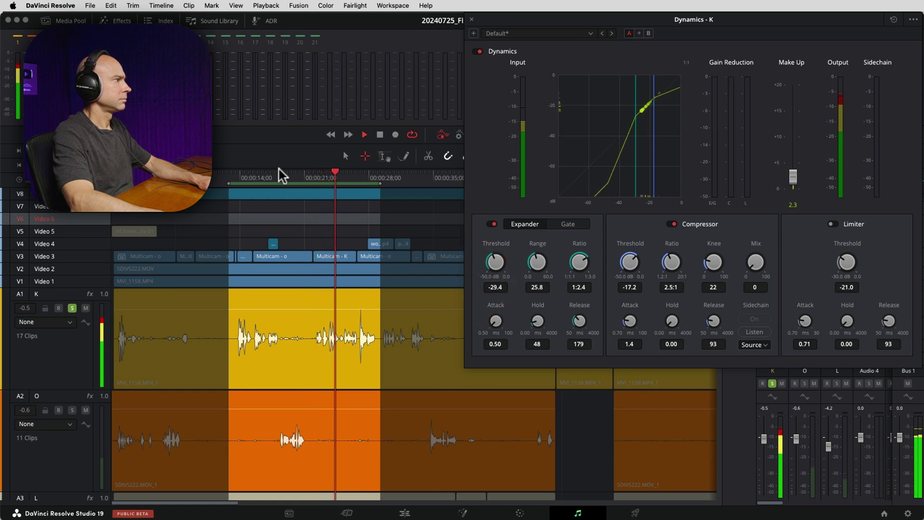
{"action": "left_click", "coordinate": [264, 175]}
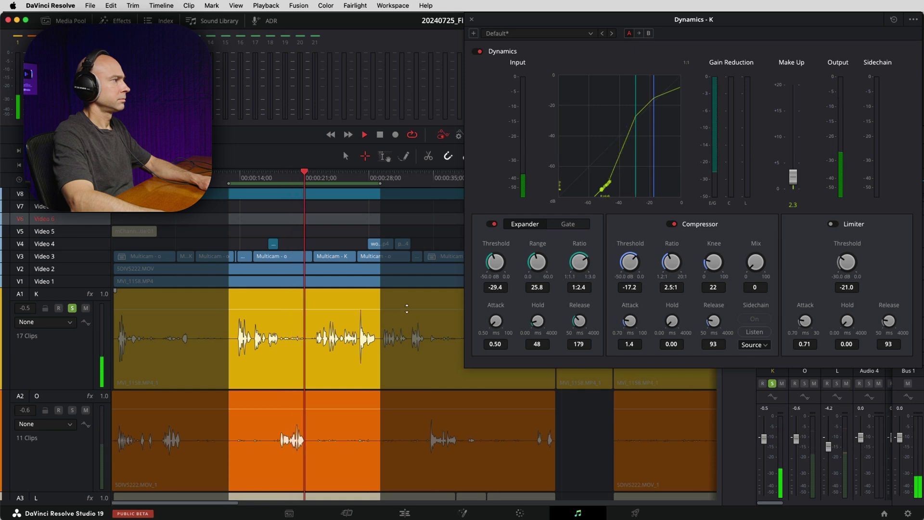
{"action": "key", "text": "space"}
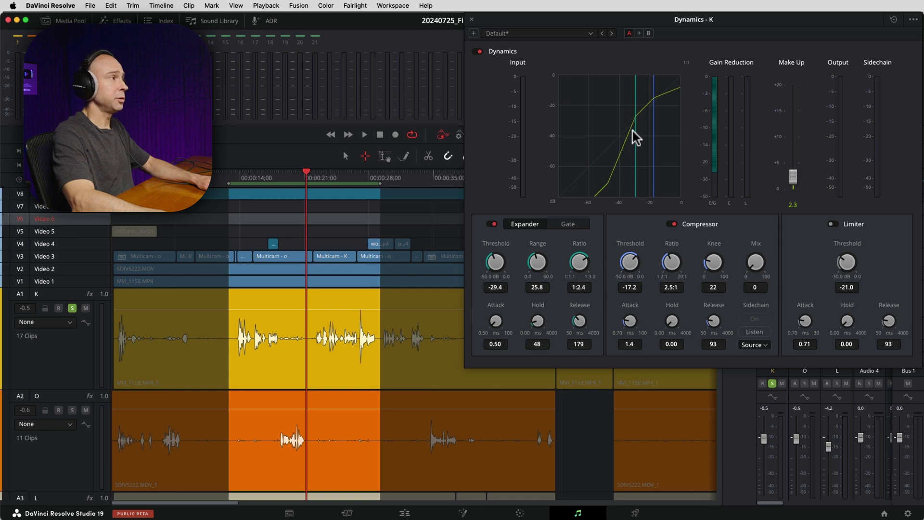
{"action": "left_click", "coordinate": [638, 142]}
{"action": "left_click", "coordinate": [639, 142]}
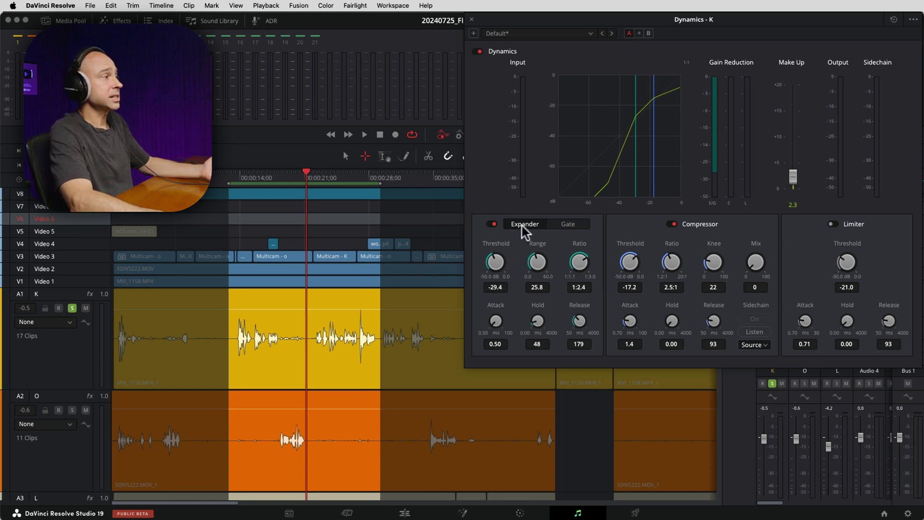
- Switch the K track's dynamics section from expander to gate mode
{"action": "left_click", "coordinate": [568, 224]}
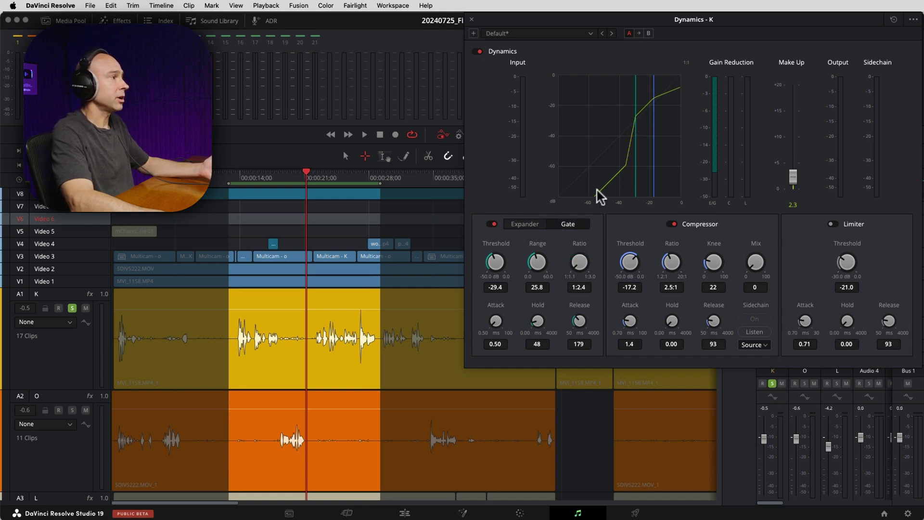
{"action": "left_click", "coordinate": [566, 225]}
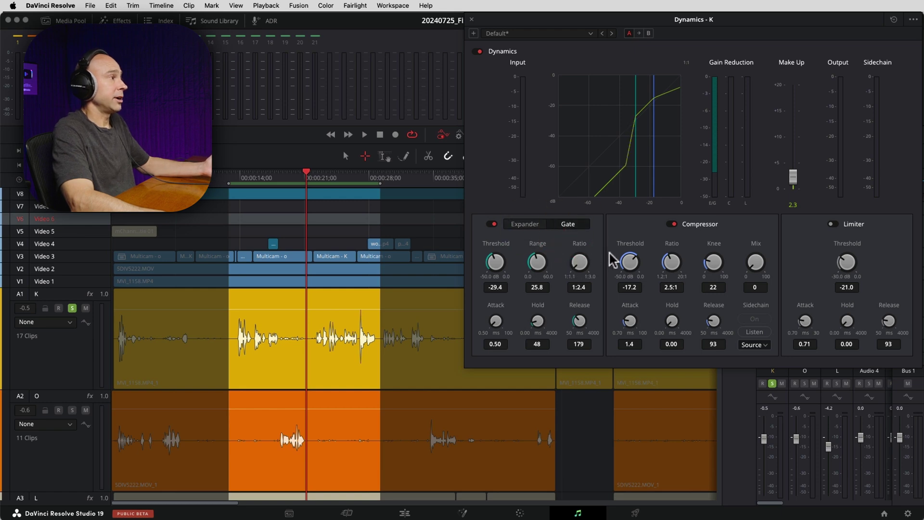
{"action": "left_click", "coordinate": [588, 262]}
{"action": "left_click", "coordinate": [580, 263]}
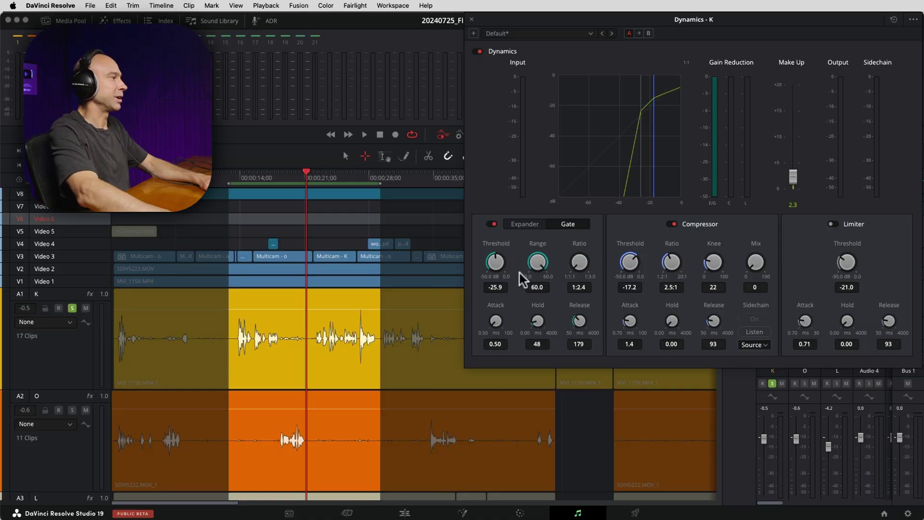
- Audition from about 00:00:13 while setting the gate to threshold -29.6, range 51.6, hold 75 ms
{"action": "left_click", "coordinate": [272, 179]}
{"action": "key", "text": "space"}
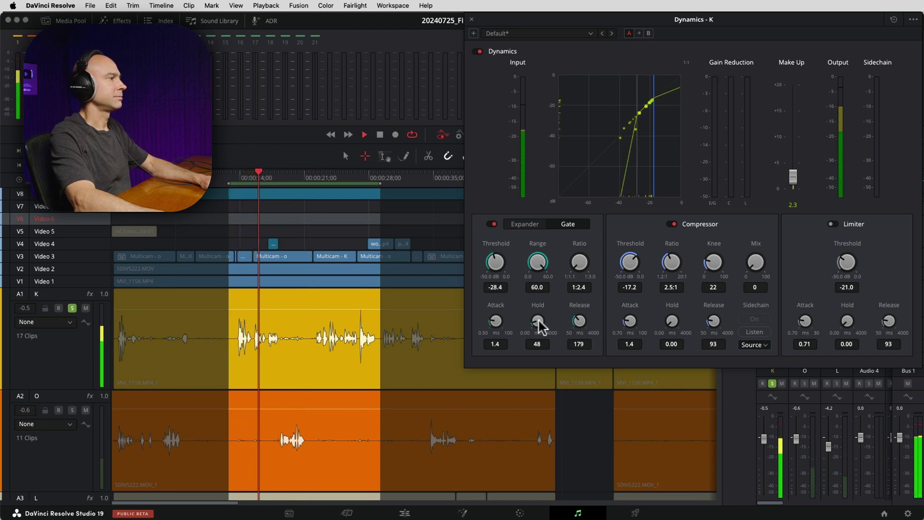
{"action": "left_click_drag", "start_coordinate": [540, 323], "coordinate": [542, 323]}
{"action": "left_click_drag", "start_coordinate": [535, 264], "coordinate": [502, 263]}
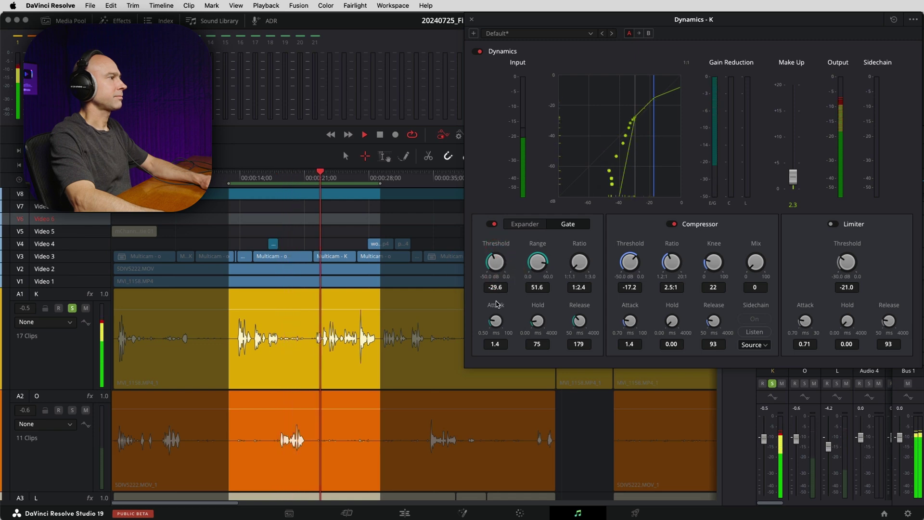
{"action": "key", "text": "space"}
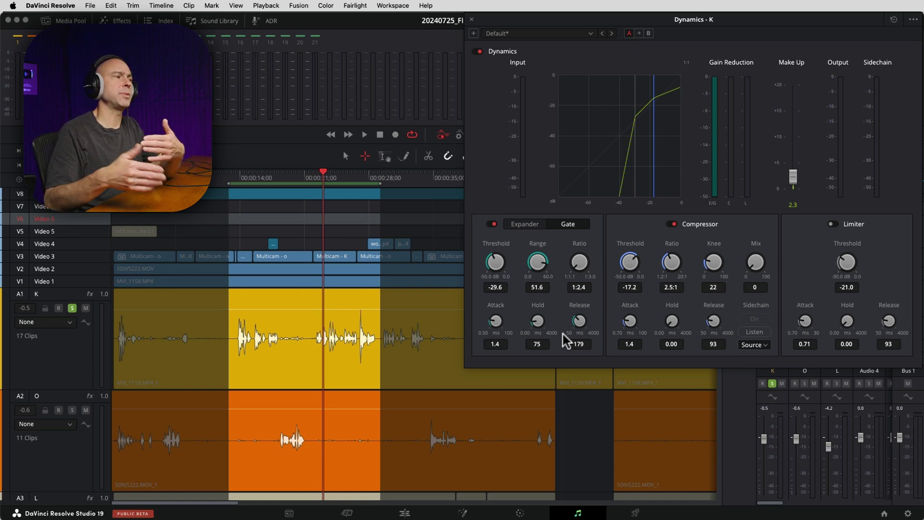
- Raise the K track's gate threshold from -29.6 to -28.9 dB
{"action": "left_click", "coordinate": [500, 320]}
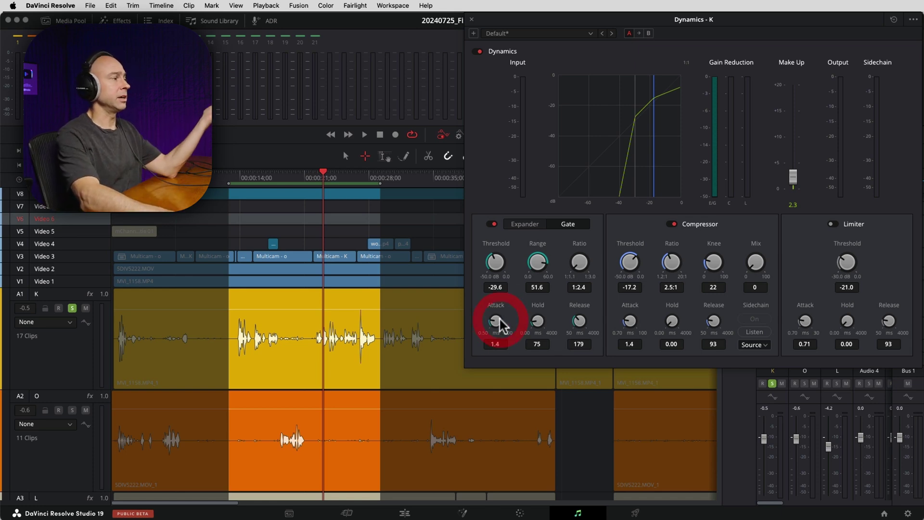
{"action": "left_click_drag", "start_coordinate": [495, 262], "coordinate": [496, 271]}
{"action": "left_click", "coordinate": [495, 270]}
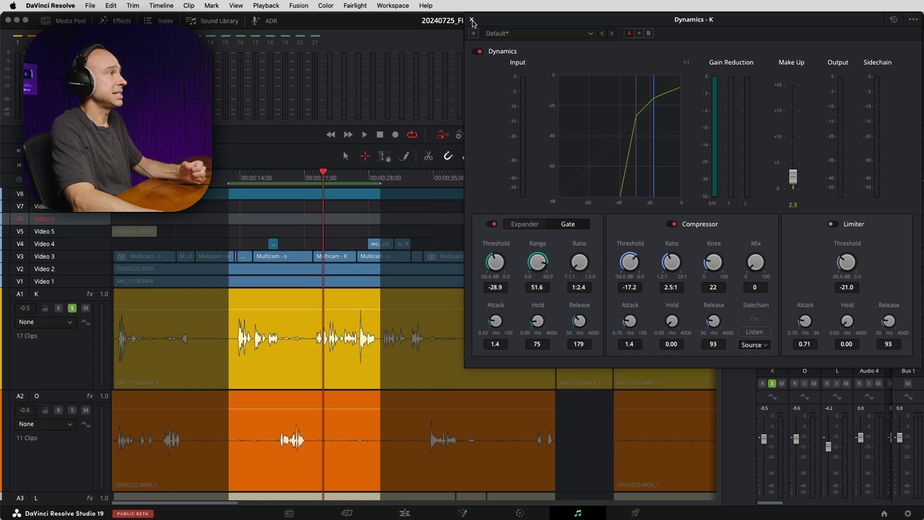
- Close the Dynamics window, return to the Selection tool and clear the marked dialogue range
{"action": "left_click", "coordinate": [472, 21]}
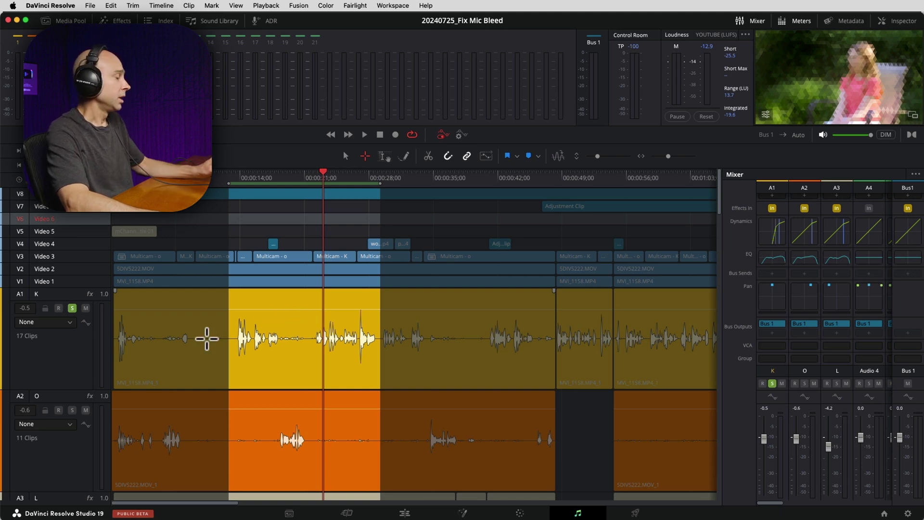
{"action": "left_click", "coordinate": [344, 156]}
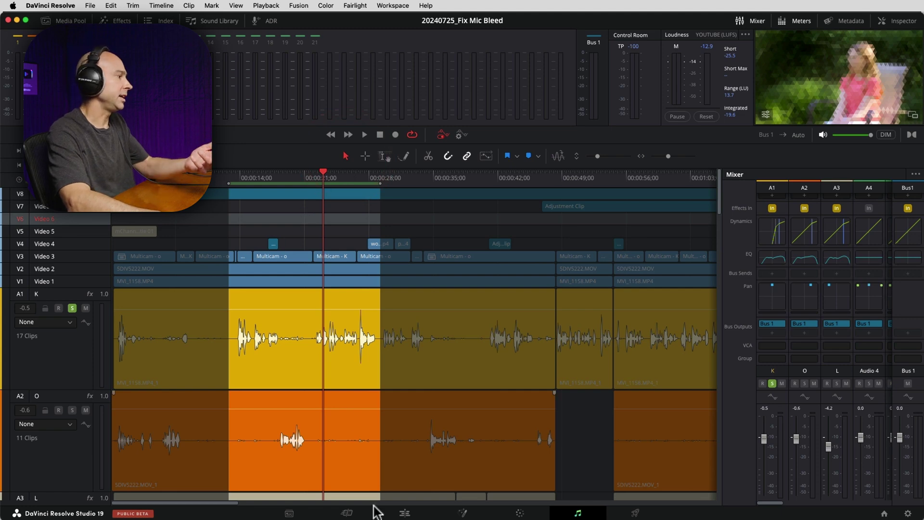
{"action": "left_click", "coordinate": [418, 460]}
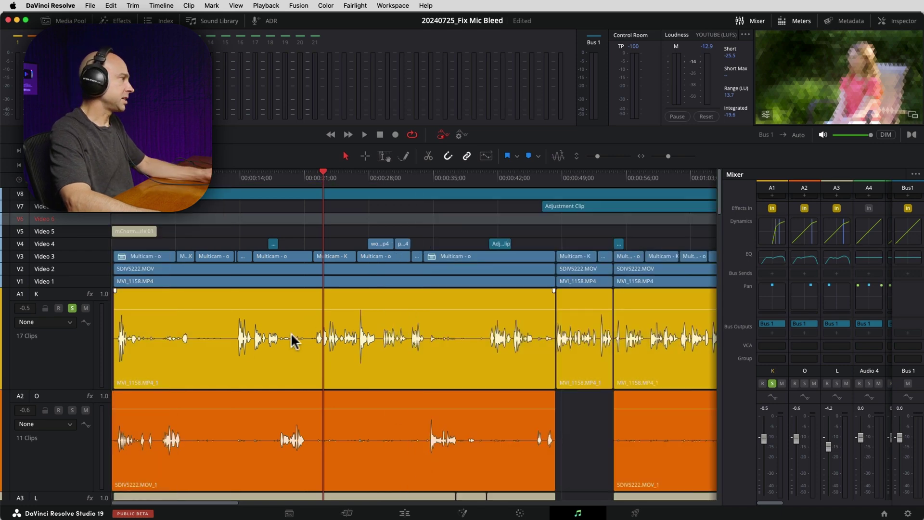
- Add four volume keyframes around the K clip's pause and pull the dip down to -62.6 dB
{"action": "scroll", "coordinate": [291, 331], "scroll_direction": "up", "scroll_amount": 3, "text": "shift"}
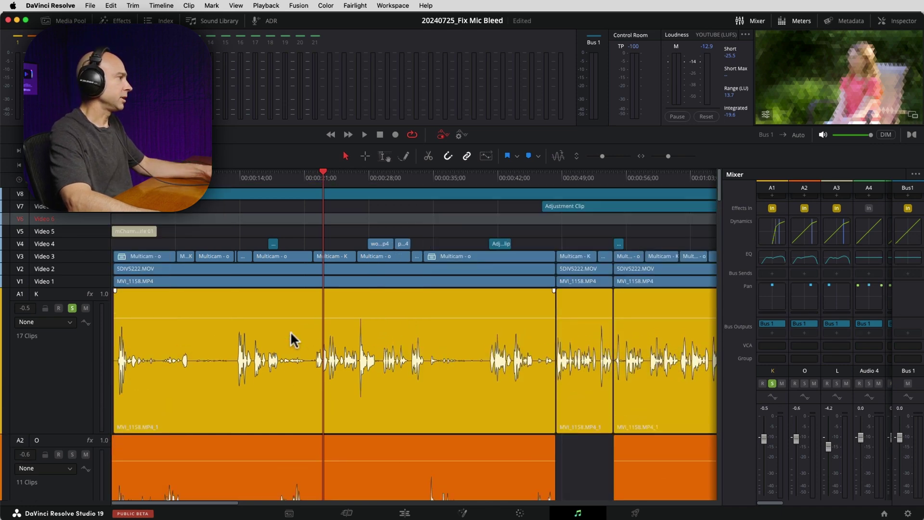
{"action": "scroll", "coordinate": [291, 333], "scroll_direction": "up", "scroll_amount": 3, "text": "alt"}
{"action": "left_click_drag", "start_coordinate": [282, 403], "coordinate": [384, 412]}
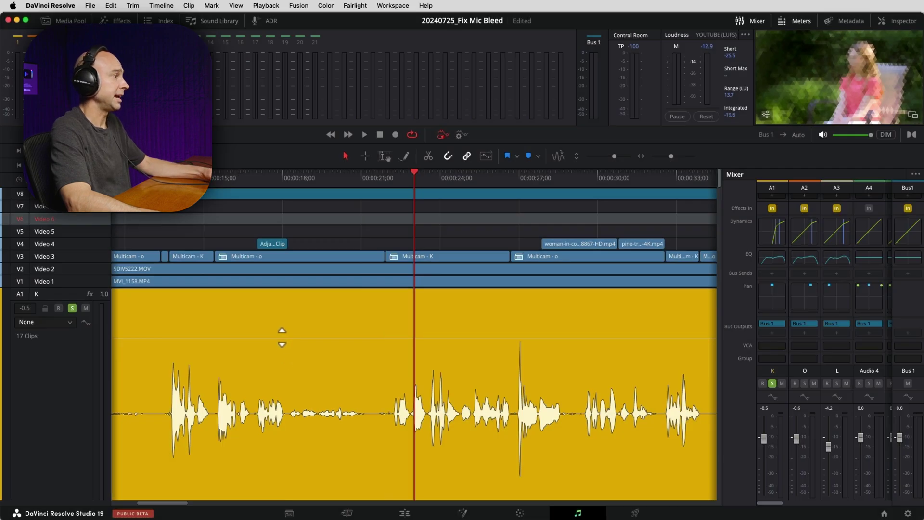
{"action": "left_click", "coordinate": [280, 338], "text": "alt"}
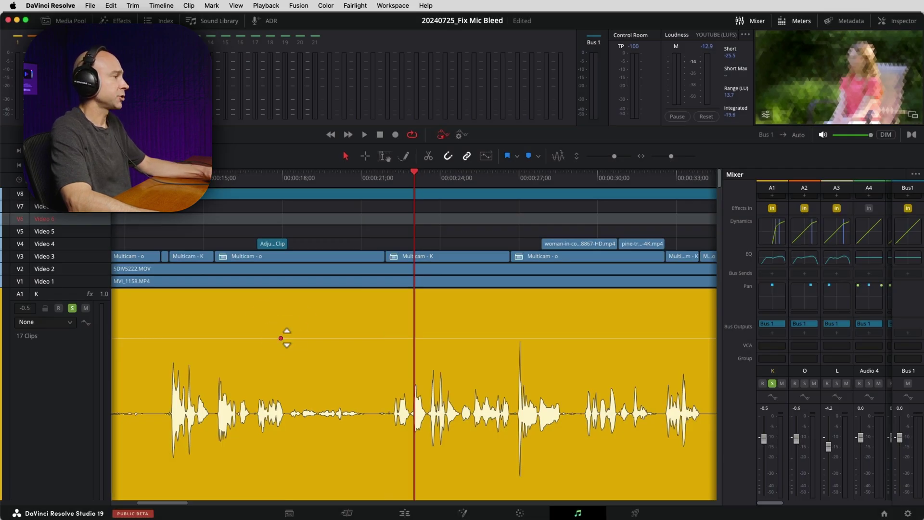
{"action": "left_click", "coordinate": [286, 338], "text": "alt"}
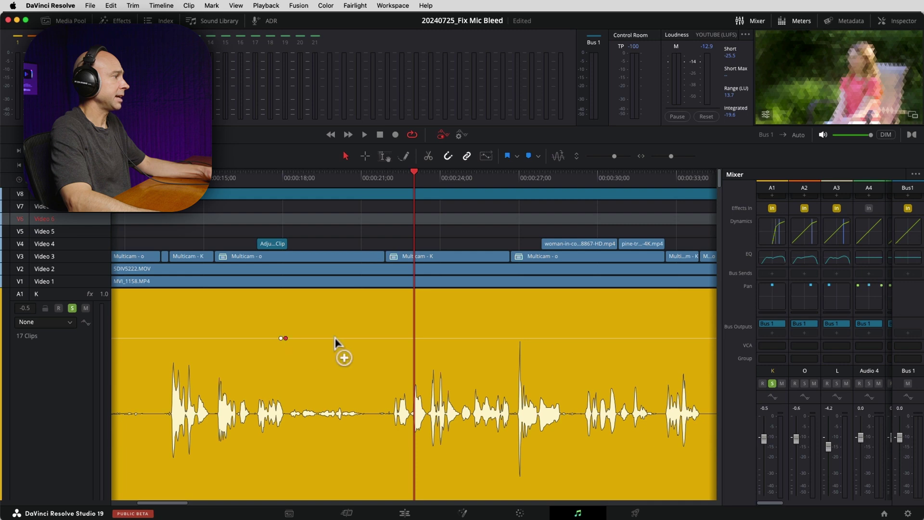
{"action": "left_click", "coordinate": [388, 338], "text": "alt"}
{"action": "left_click", "coordinate": [393, 338], "text": "alt"}
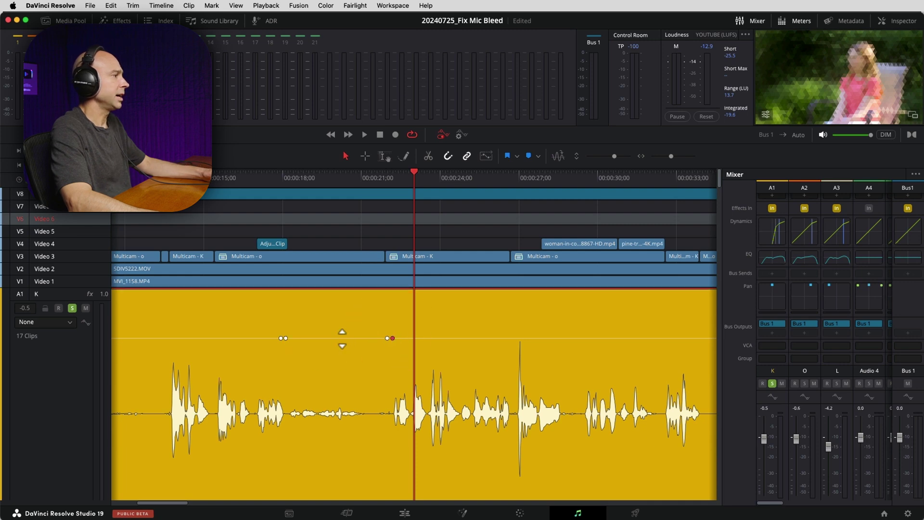
{"action": "left_click_drag", "start_coordinate": [342, 339], "coordinate": [339, 482]}
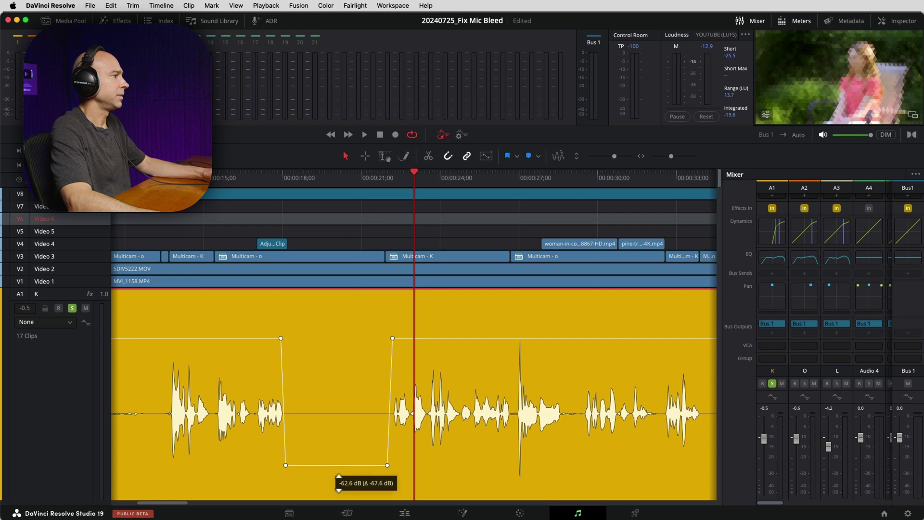
- Save the project and play back the lowered section from about 00:00:15
{"action": "scroll", "coordinate": [380, 417], "scroll_direction": "down", "scroll_amount": 5}
{"action": "scroll", "coordinate": [378, 283], "scroll_direction": "up", "scroll_amount": 3}
{"action": "scroll", "coordinate": [362, 319], "scroll_direction": "down", "scroll_amount": 1}
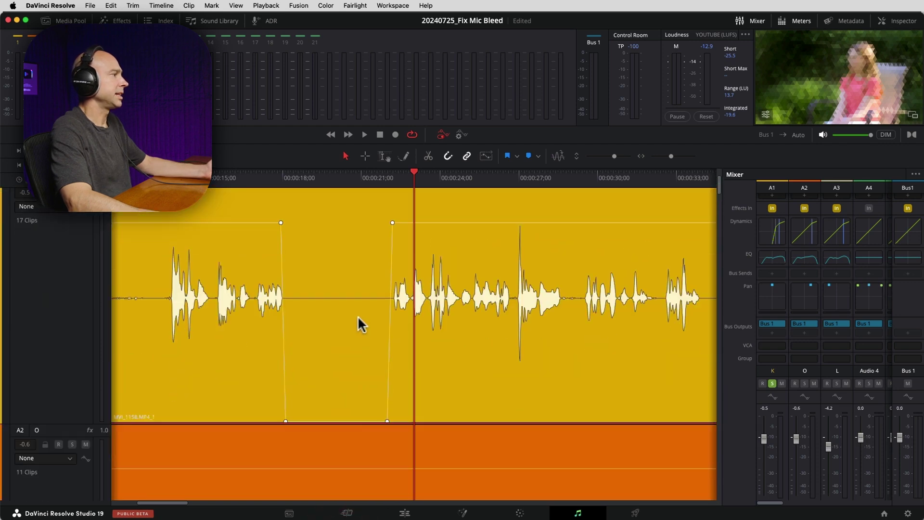
{"action": "key", "text": "super+s"}
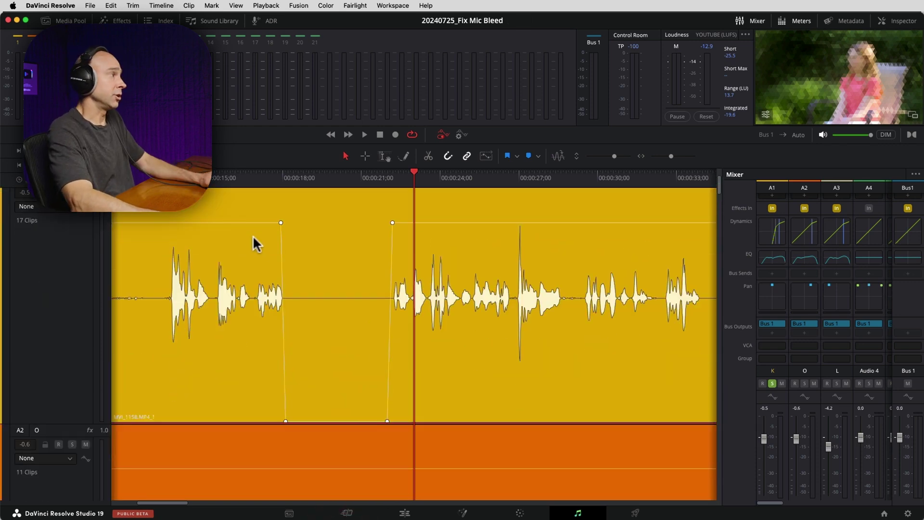
{"action": "left_click", "coordinate": [221, 175]}
{"action": "key", "text": "space"}
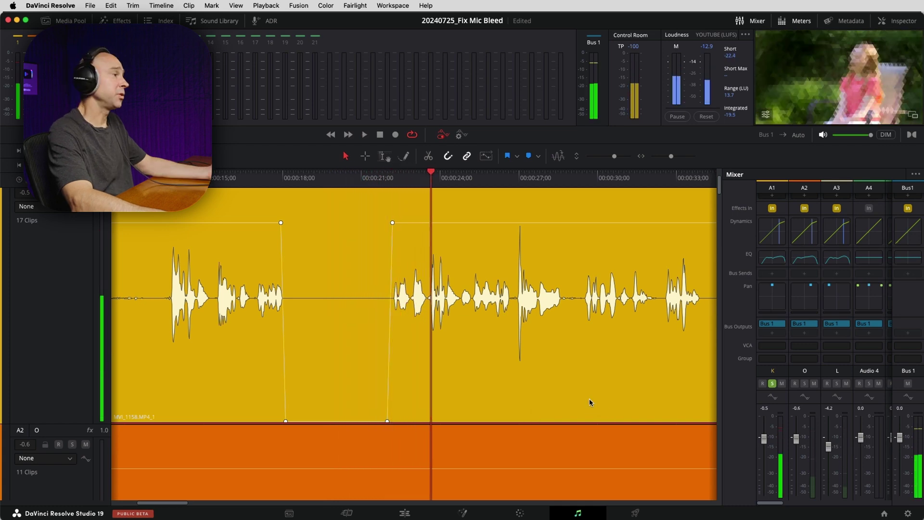
{"action": "key", "text": "space"}
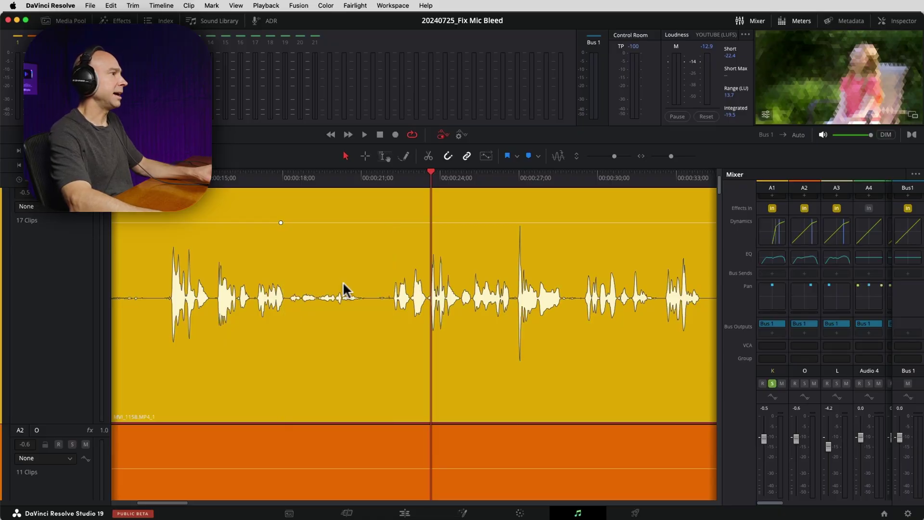
- Switch to the Edit page and select the O clip on track A2
{"action": "left_click", "coordinate": [667, 156]}
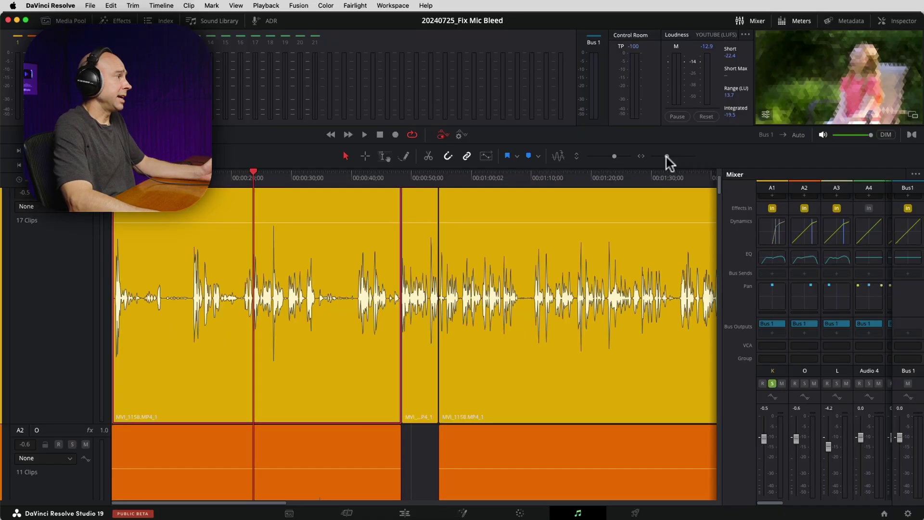
{"action": "left_click_drag", "start_coordinate": [667, 156], "coordinate": [669, 156]}
{"action": "scroll", "coordinate": [433, 414], "scroll_direction": "left", "scroll_amount": 3}
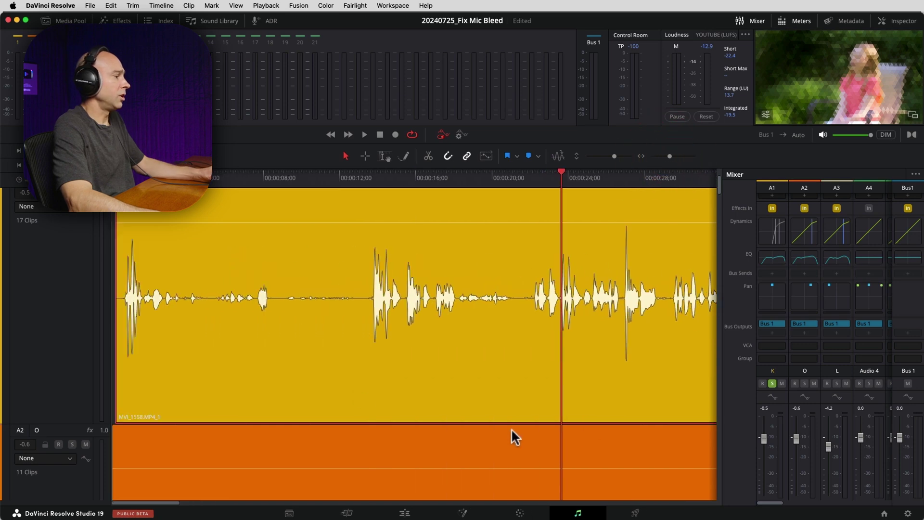
{"action": "scroll", "coordinate": [510, 401], "scroll_direction": "up", "scroll_amount": 5}
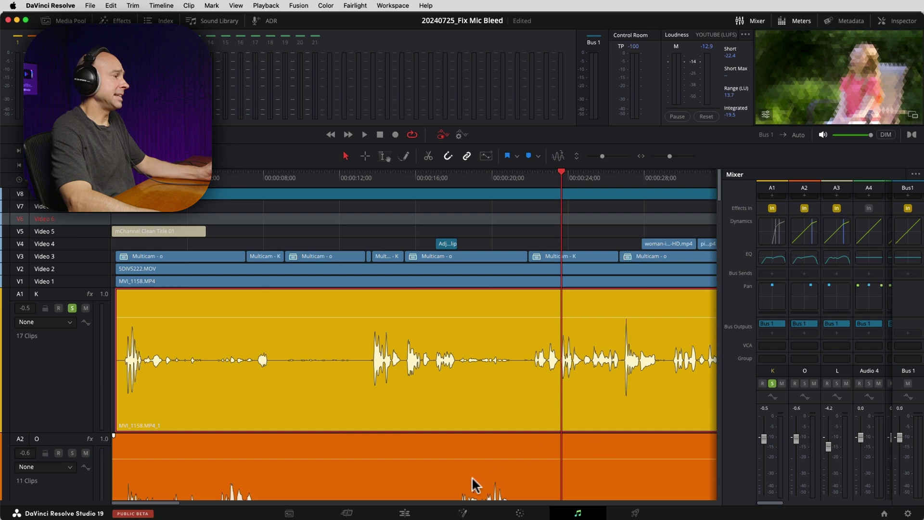
{"action": "left_click", "coordinate": [404, 513]}
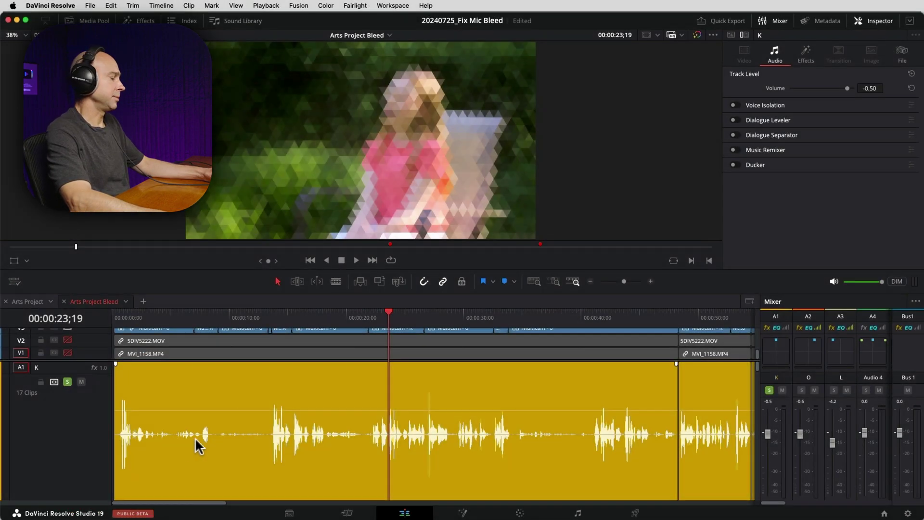
{"action": "scroll", "coordinate": [200, 437], "scroll_direction": "down", "scroll_amount": 2}
{"action": "scroll", "coordinate": [200, 437], "scroll_direction": "down", "scroll_amount": 3}
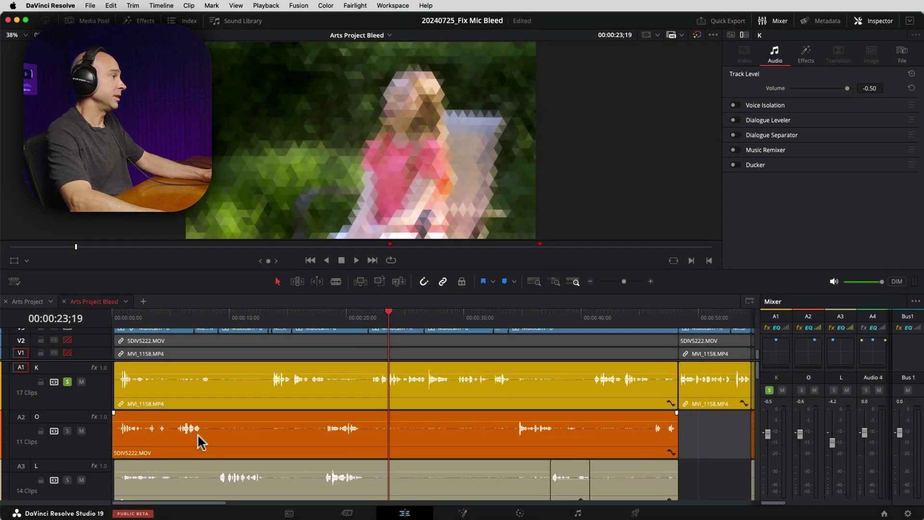
{"action": "left_click", "coordinate": [335, 438]}
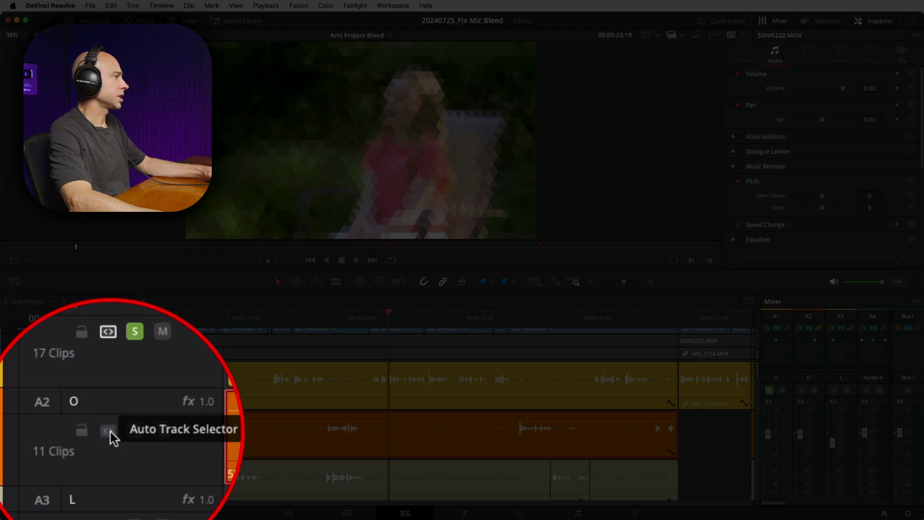
- Turn auto track selection off for K on A1 and V5–V8, and on for O on A2
{"action": "left_click", "coordinate": [109, 429], "text": "alt"}
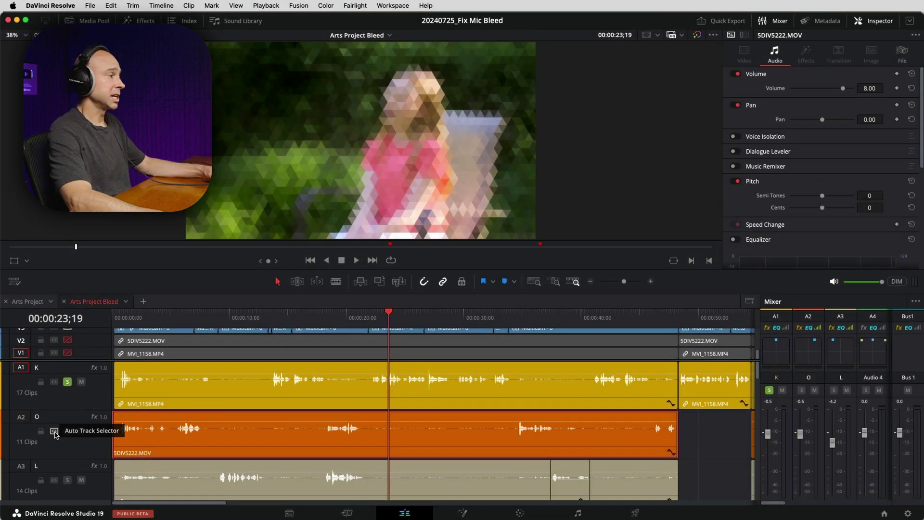
{"action": "left_click", "coordinate": [362, 437]}
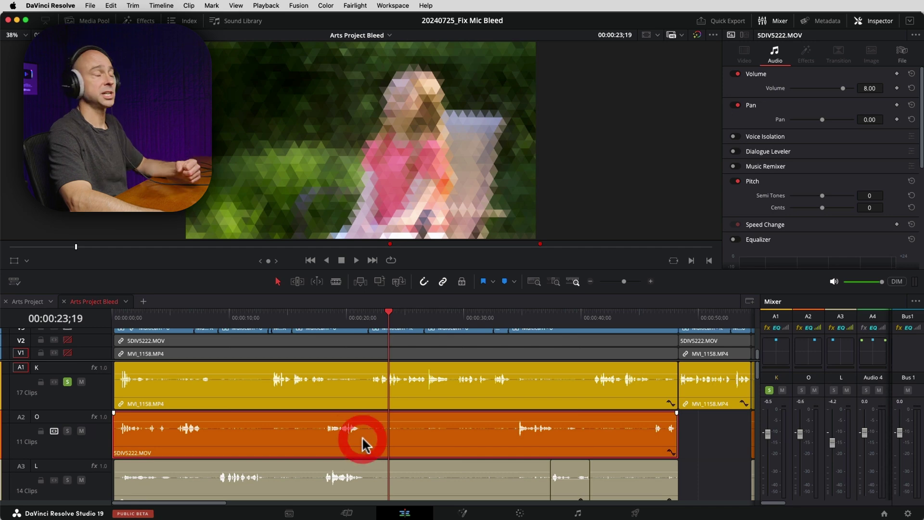
{"action": "left_click", "coordinate": [54, 431]}
{"action": "scroll", "coordinate": [59, 359], "scroll_direction": "up", "scroll_amount": 3}
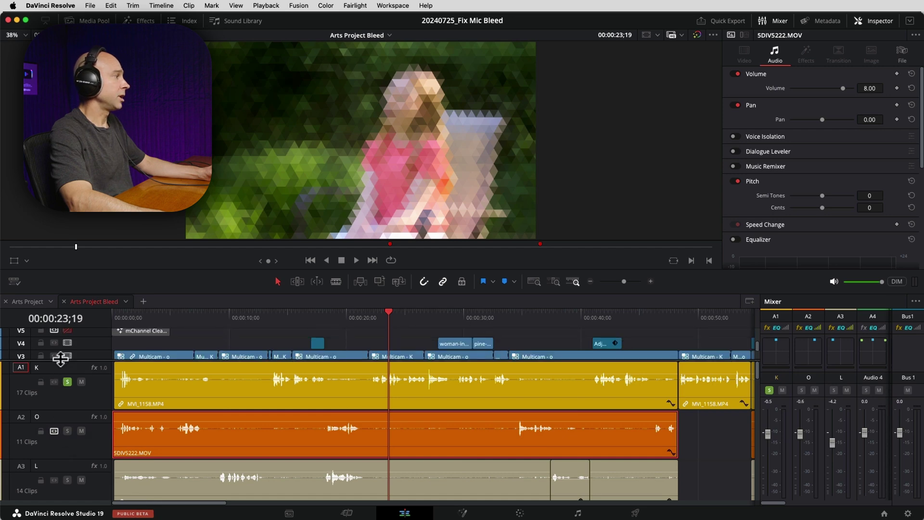
{"action": "scroll", "coordinate": [58, 361], "scroll_direction": "up", "scroll_amount": 3}
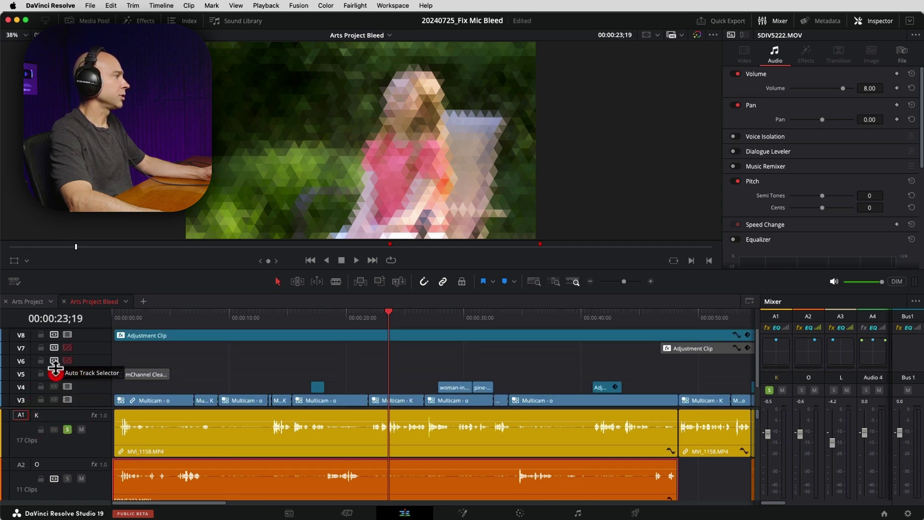
{"action": "left_click", "coordinate": [54, 373]}
{"action": "left_click", "coordinate": [55, 360]}
{"action": "left_click", "coordinate": [55, 347]}
{"action": "left_click", "coordinate": [55, 334]}
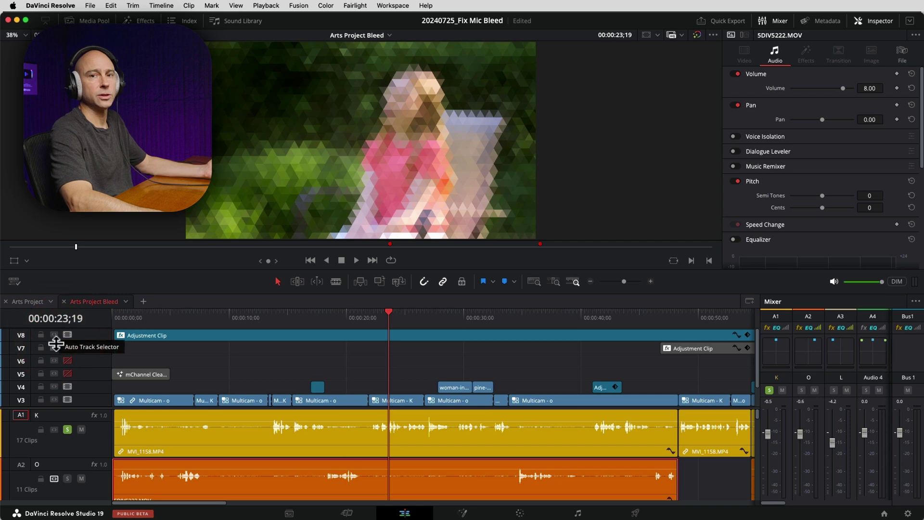
- Test-lock and unlock tracks V8 and V4, then return the playhead to 00:00:21;27
{"action": "left_click", "coordinate": [41, 334]}
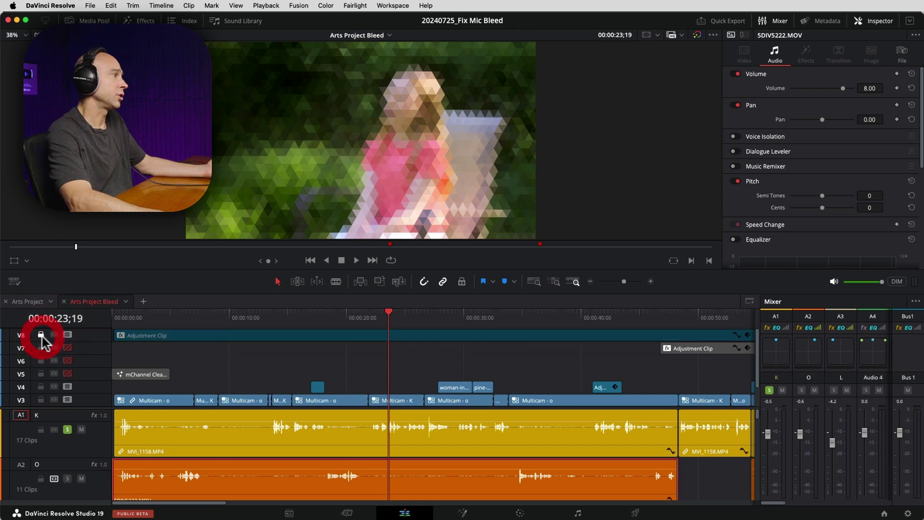
{"action": "left_click", "coordinate": [41, 334]}
{"action": "left_click", "coordinate": [40, 387]}
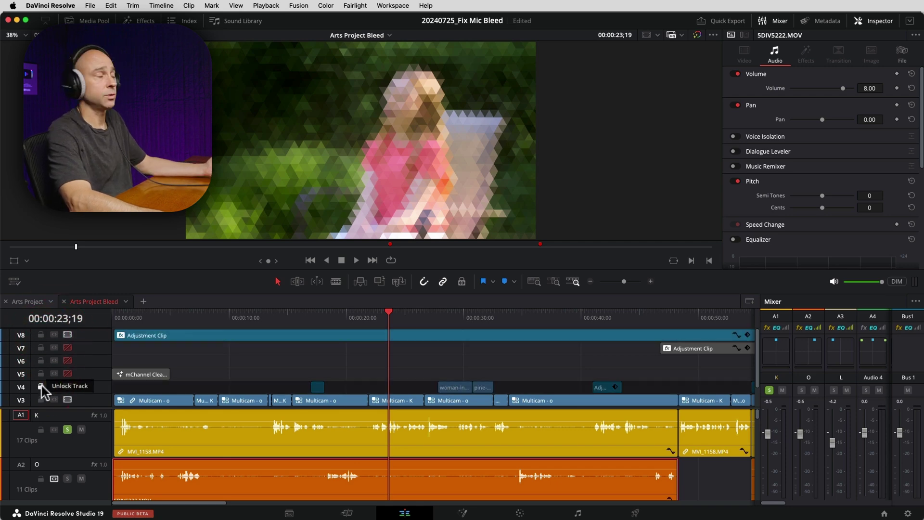
{"action": "left_click", "coordinate": [41, 387]}
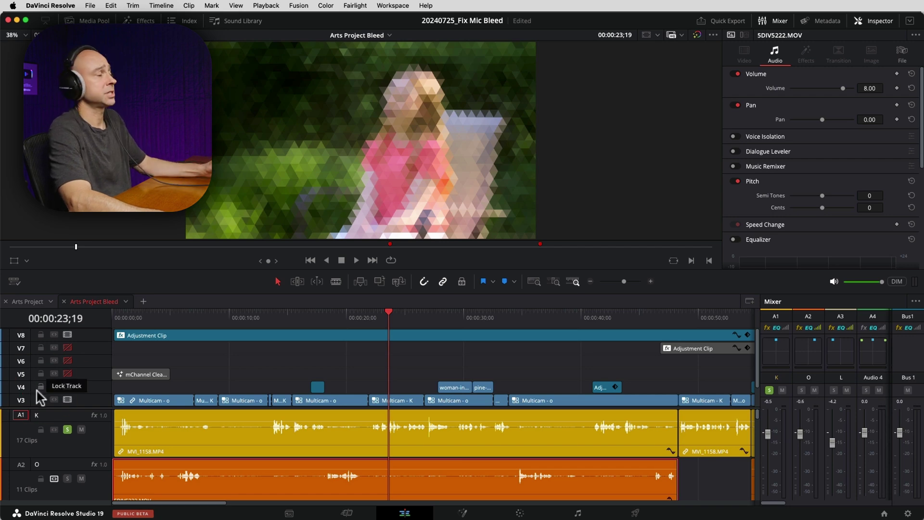
{"action": "left_click_drag", "start_coordinate": [387, 315], "coordinate": [364, 315]}
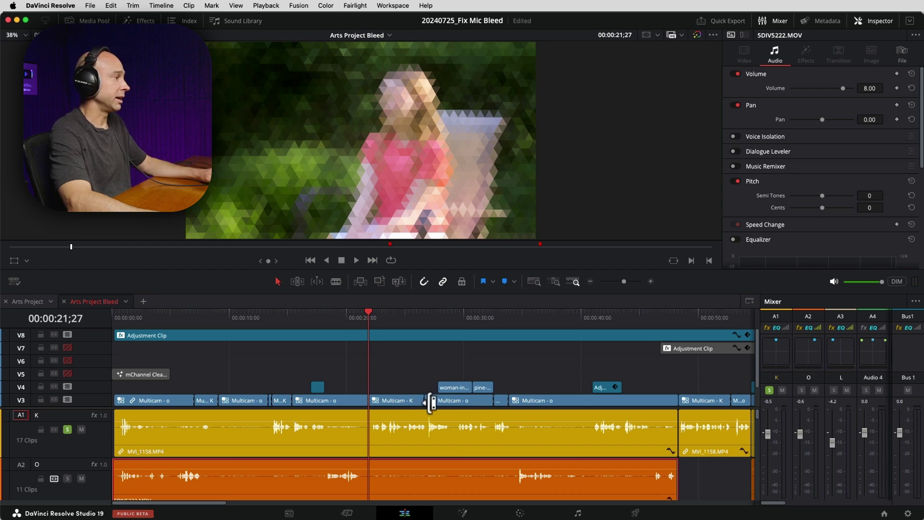
- Split the O clip on A2 at 00:00:21;27 and 00:00:34;12, then blade four more speaker-change cuts
{"action": "key", "text": "super+b"}
{"action": "left_click_drag", "start_coordinate": [500, 317], "coordinate": [514, 316]}
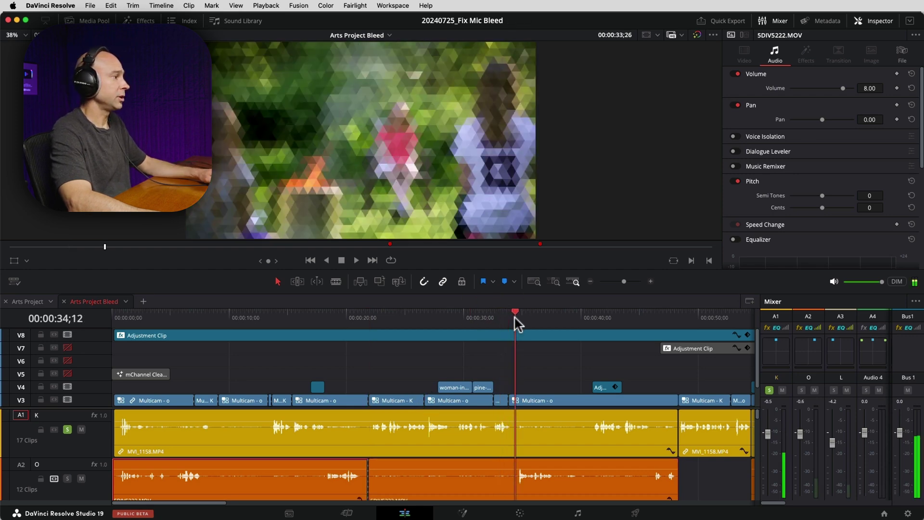
{"action": "key", "text": "super+b"}
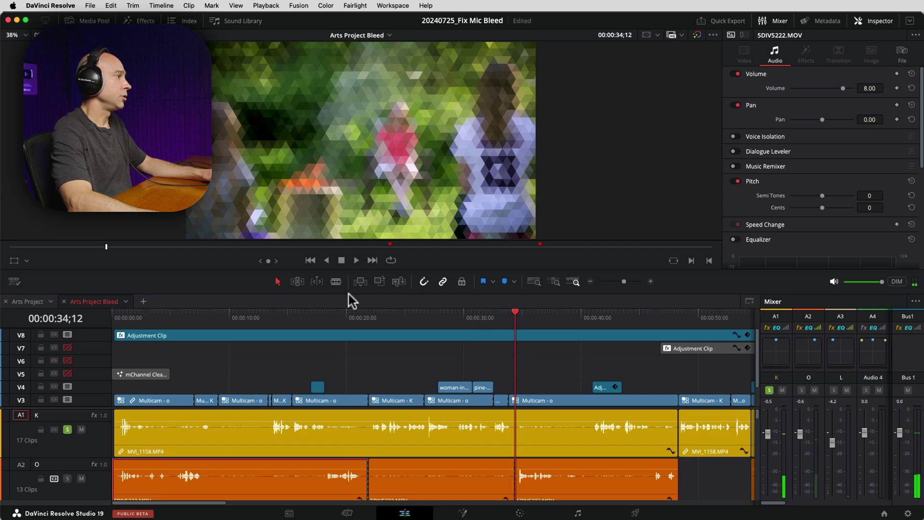
{"action": "left_click", "coordinate": [319, 474]}
{"action": "left_click", "coordinate": [200, 474]}
{"action": "left_click", "coordinate": [551, 476]}
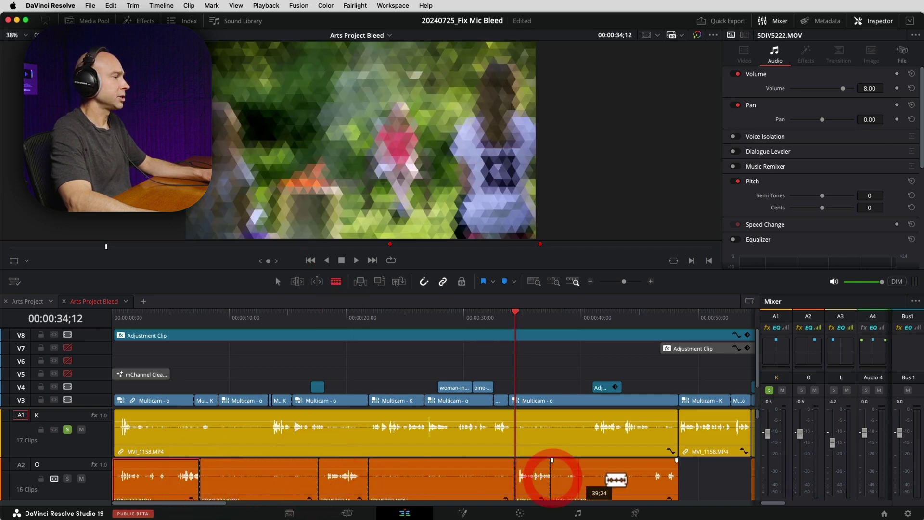
{"action": "left_click", "coordinate": [653, 477]}
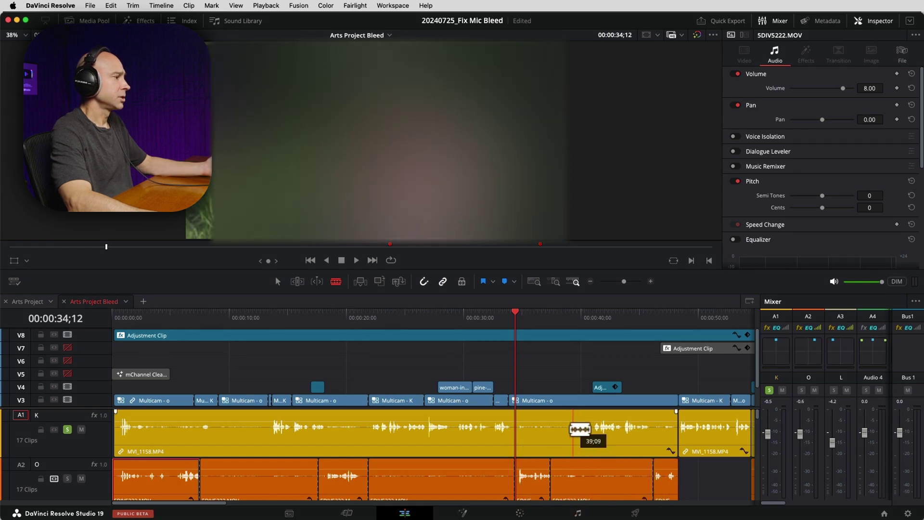
{"action": "scroll", "coordinate": [434, 481], "scroll_direction": "down", "scroll_amount": 2}
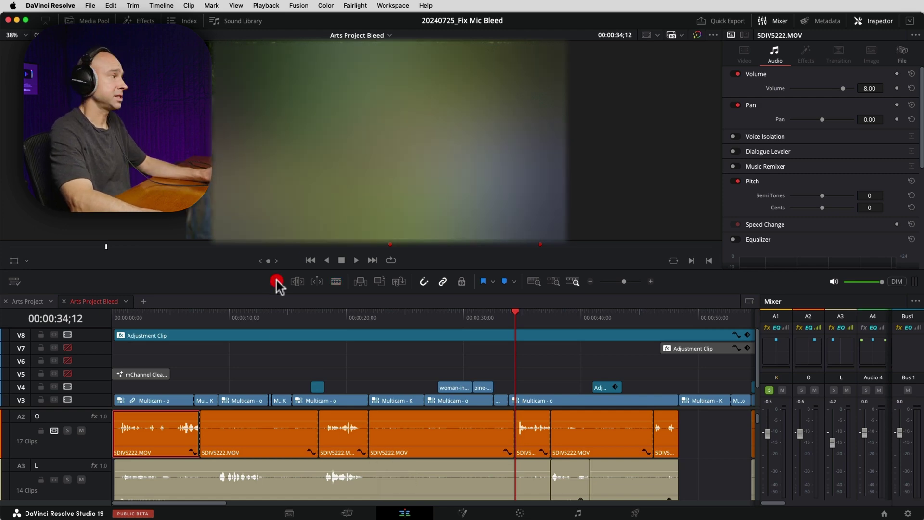
- Return to Selection mode and pick bleed clips on A2, then clear the selection
{"action": "left_click", "coordinate": [278, 283]}
{"action": "left_click", "coordinate": [269, 437]}
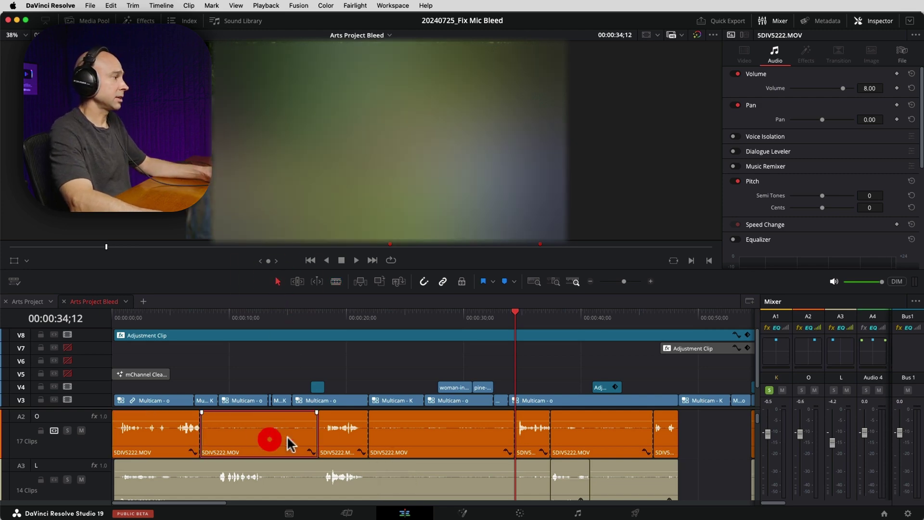
{"action": "left_click", "coordinate": [410, 435], "text": "super"}
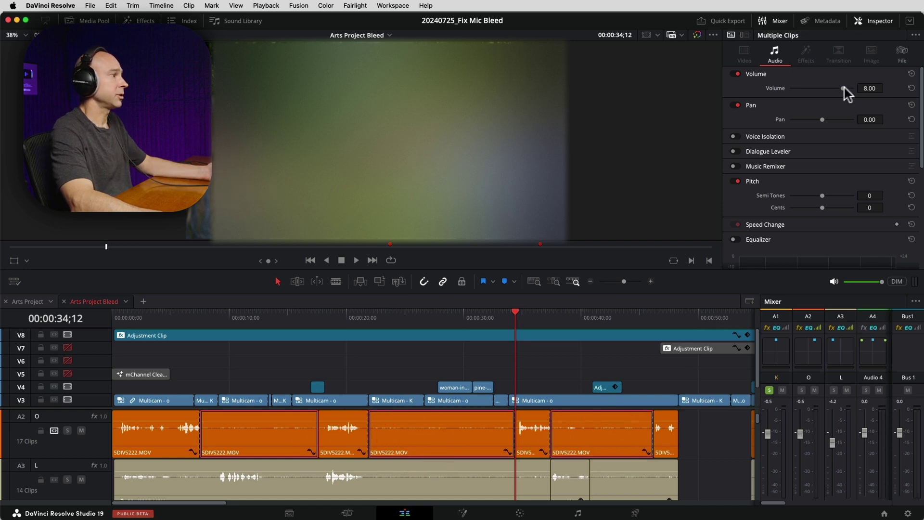
{"action": "left_click", "coordinate": [693, 97]}
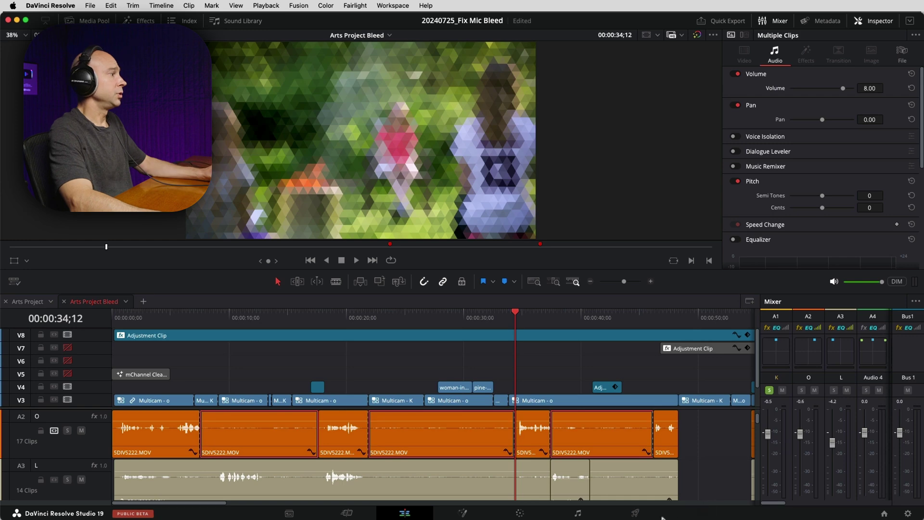
{"action": "left_click", "coordinate": [398, 369]}
- Delete three bleed clips on A2, save the project, then undo the deletion
{"action": "left_click", "coordinate": [274, 435]}
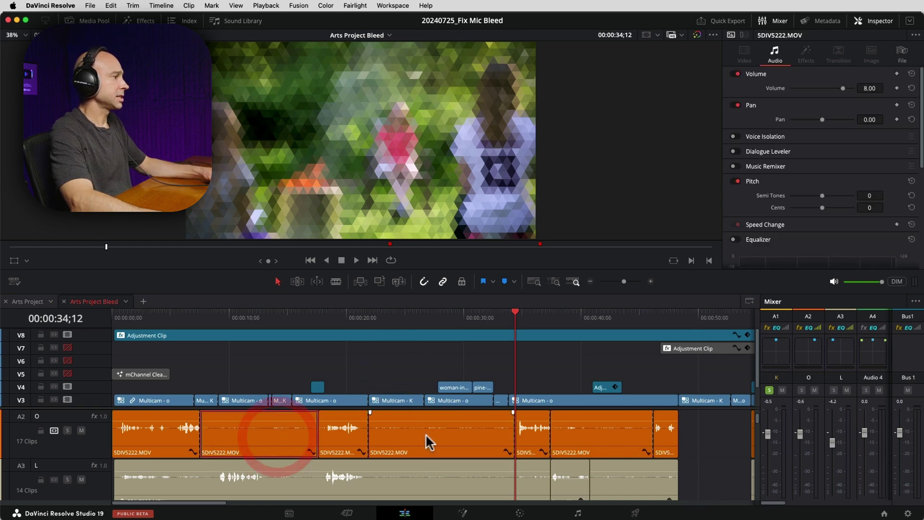
{"action": "left_click", "coordinate": [428, 435], "text": "super"}
{"action": "left_click", "coordinate": [608, 434], "text": "super"}
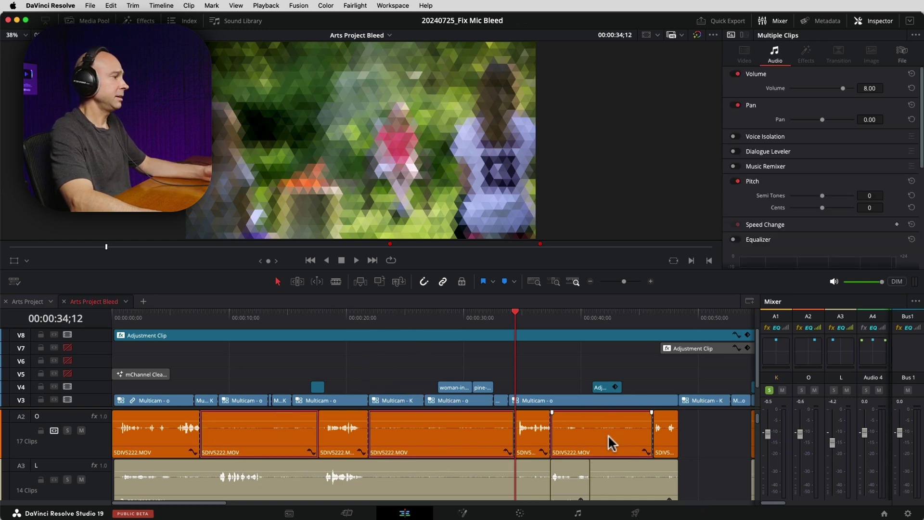
{"action": "key", "text": "BackSpace"}
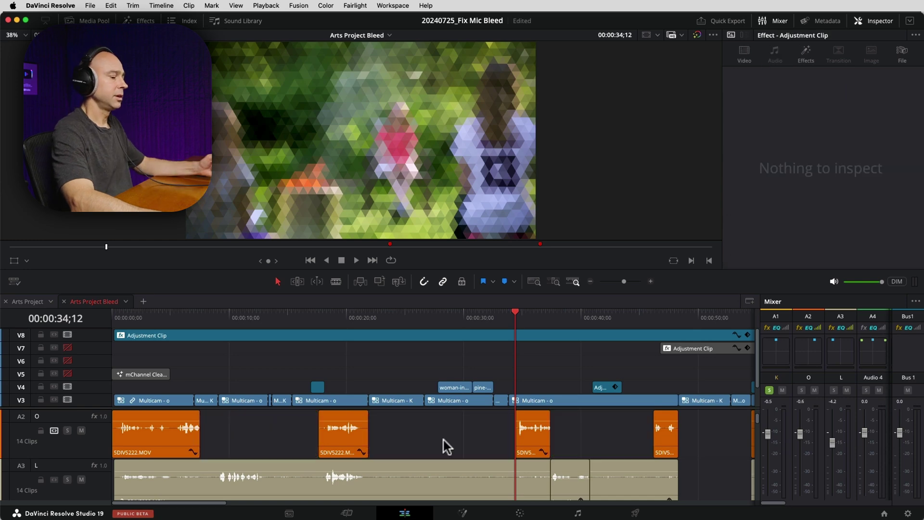
{"action": "key", "text": "super+s"}
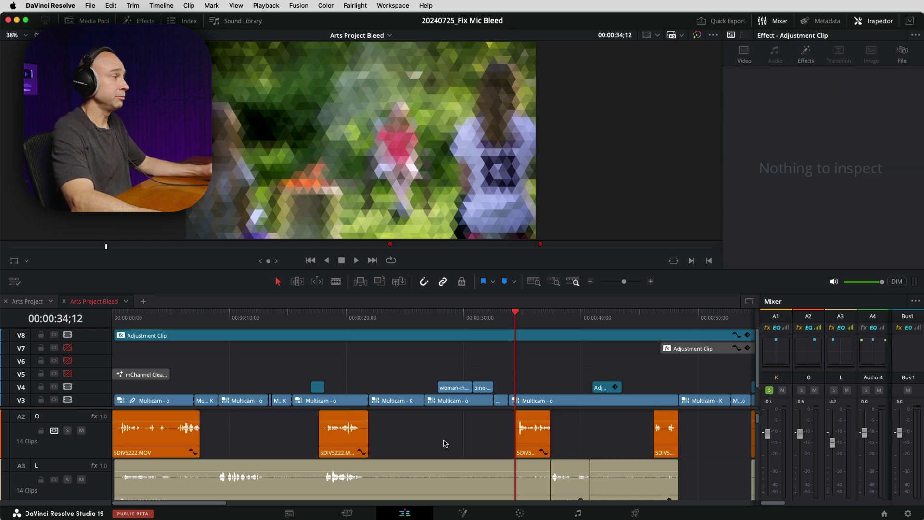
{"action": "key", "text": "super+z"}
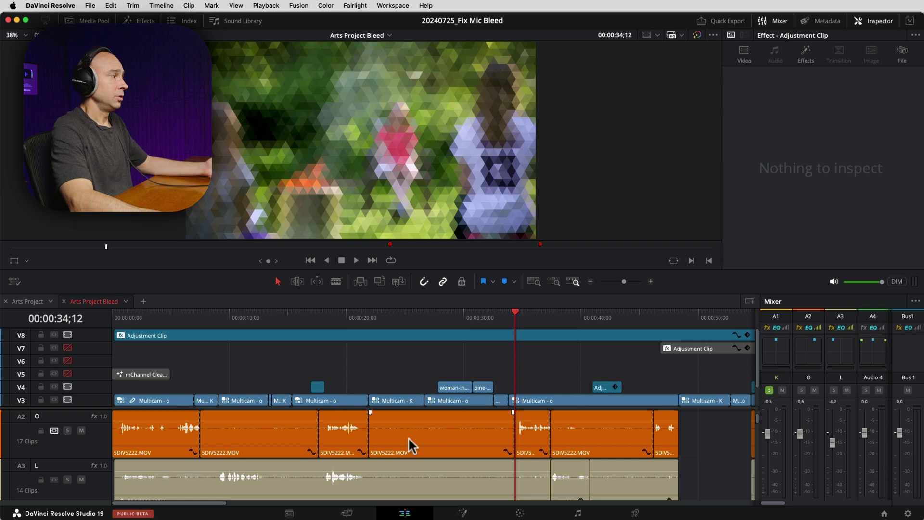
- Select the three bleed clips on A2 and drag their volume down to -100
{"action": "left_click", "coordinate": [264, 435]}
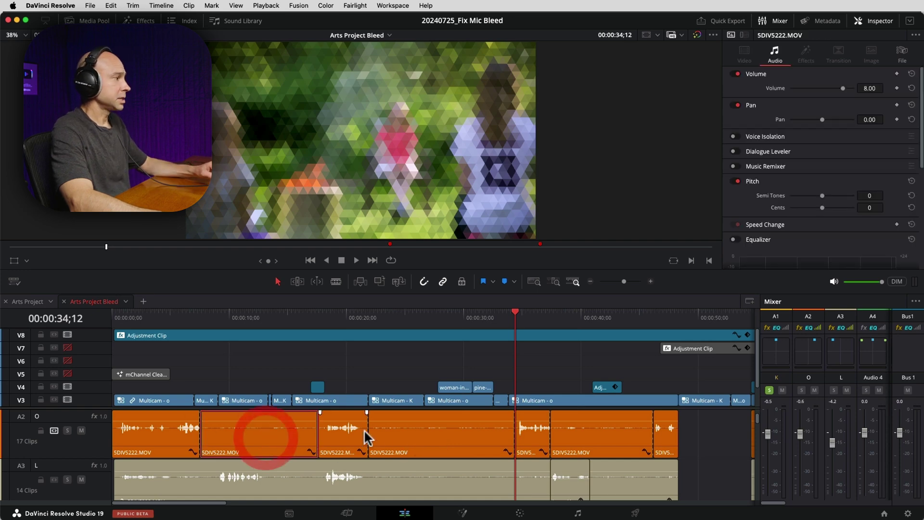
{"action": "left_click", "coordinate": [398, 434], "text": "super"}
{"action": "left_click", "coordinate": [575, 434], "text": "super"}
{"action": "left_click_drag", "start_coordinate": [848, 86], "coordinate": [620, 94]}
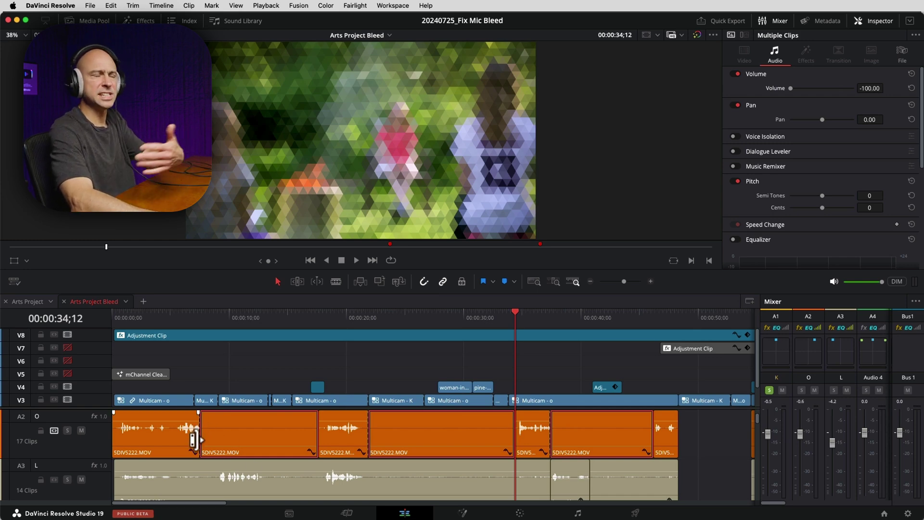
- Drag a Cross Fade 0 dB from Audio Transitions onto an edit on track A2
{"action": "left_click", "coordinate": [140, 21]}
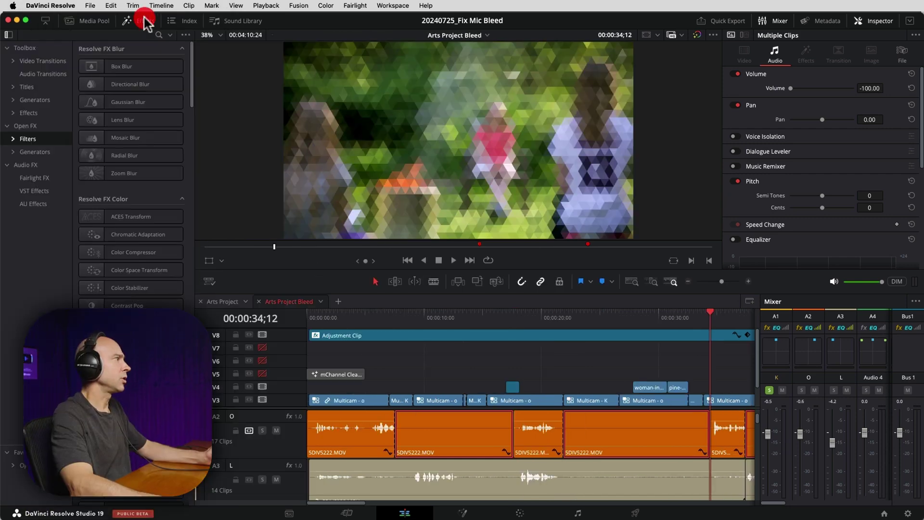
{"action": "left_click", "coordinate": [41, 74]}
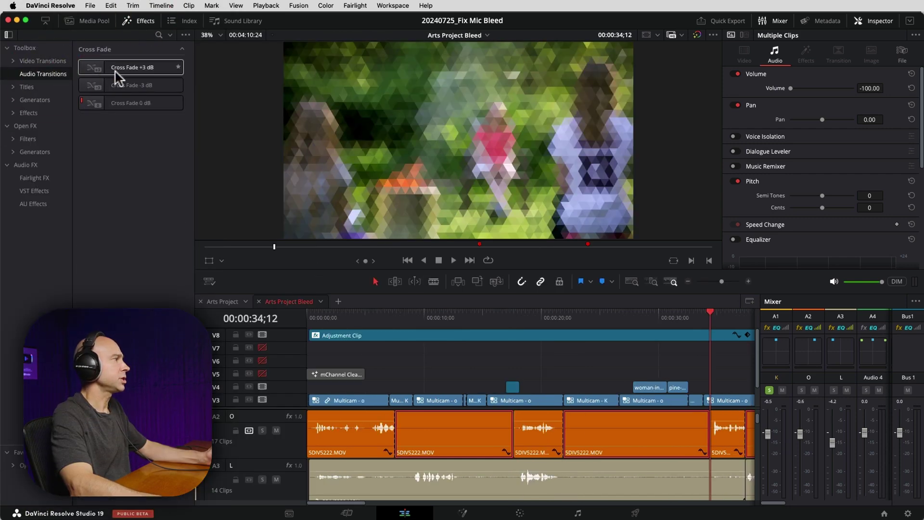
{"action": "left_click_drag", "start_coordinate": [110, 108], "coordinate": [392, 438]}
- Add crossfades to the edges of two kept dialogue clips on A2 with Ctrl+T
{"action": "scroll", "coordinate": [594, 362], "scroll_direction": "right", "scroll_amount": 4}
{"action": "left_click", "coordinate": [567, 361]}
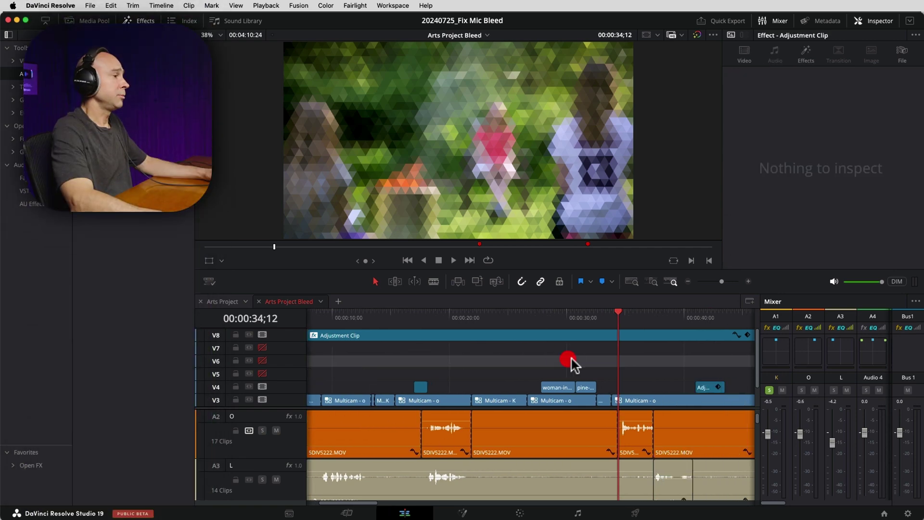
{"action": "left_click", "coordinate": [669, 434]}
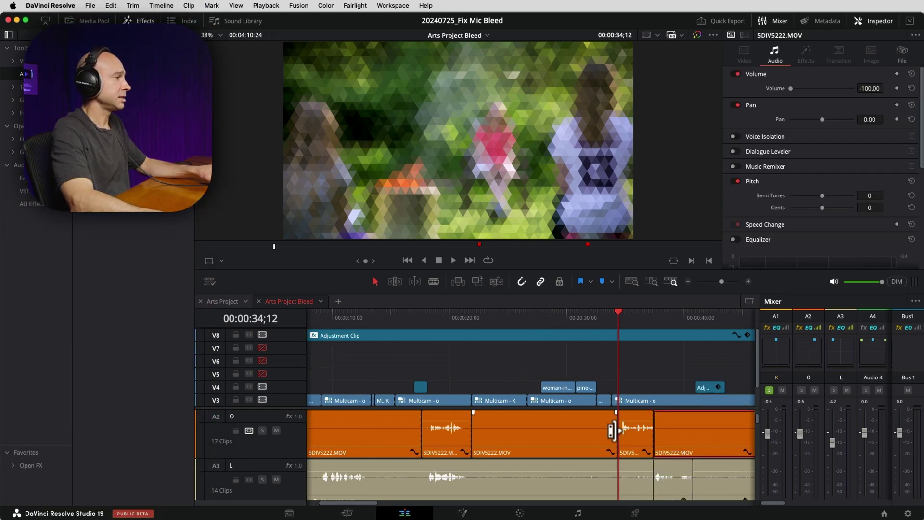
{"action": "left_click", "coordinate": [631, 434]}
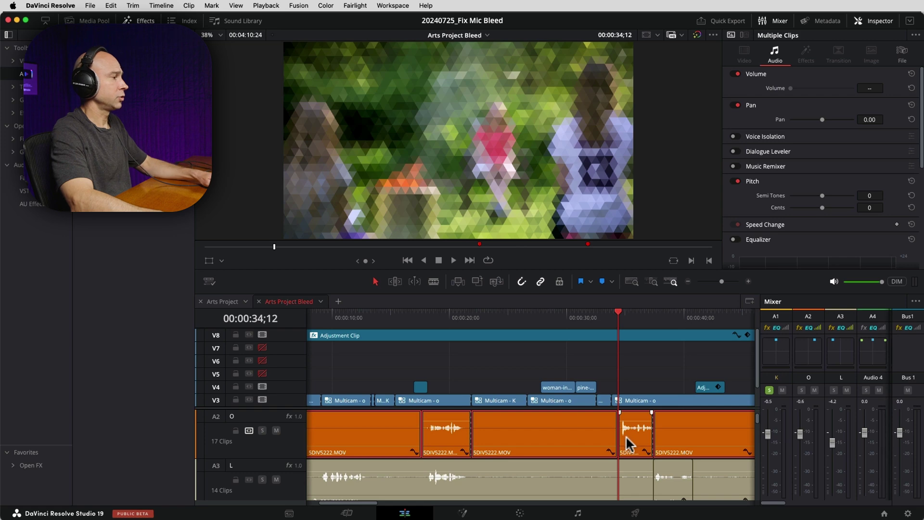
{"action": "key", "text": "ctrl+t"}
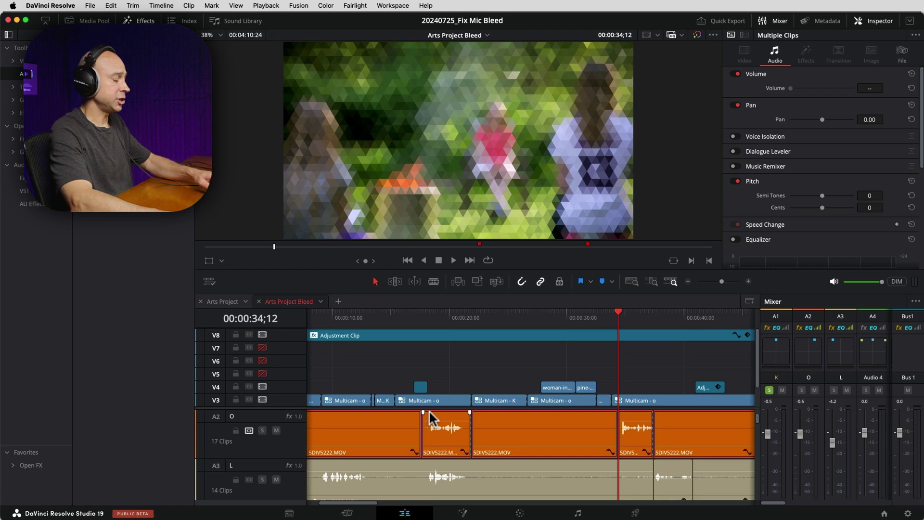
{"action": "key", "text": "super+equal"}
{"action": "key", "text": "super+equal"}
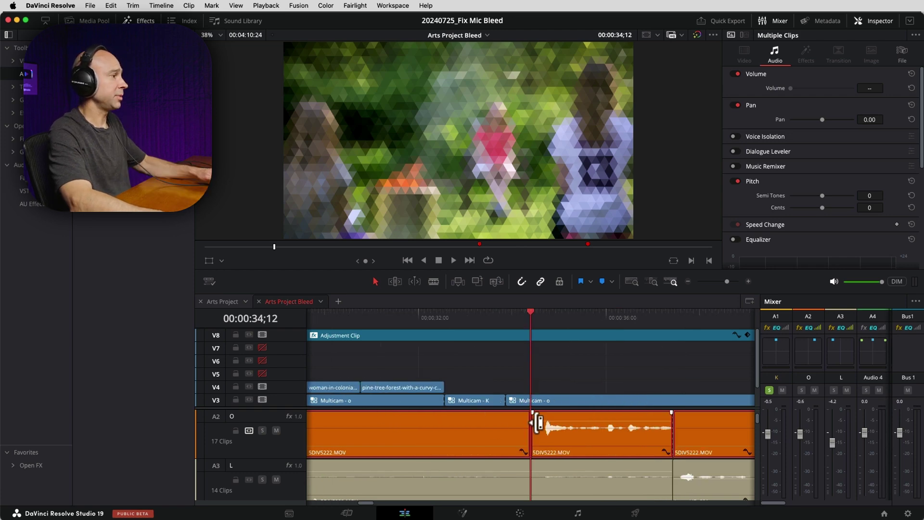
{"action": "left_click", "coordinate": [575, 362]}
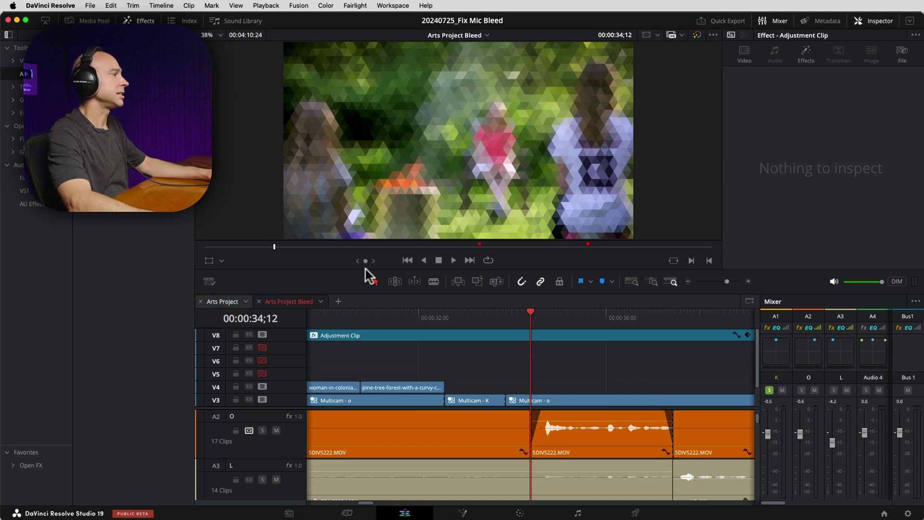
- Switch to the Arts Project timeline, shrink the viewer and close the Effects library
{"action": "key", "text": "ctrl+Tab"}
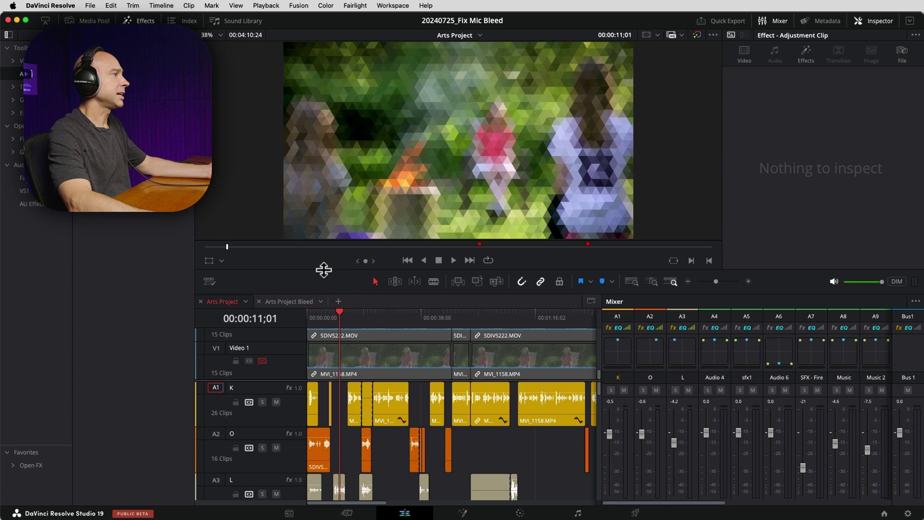
{"action": "left_click_drag", "start_coordinate": [323, 269], "coordinate": [308, 182]}
{"action": "left_click", "coordinate": [133, 21]}
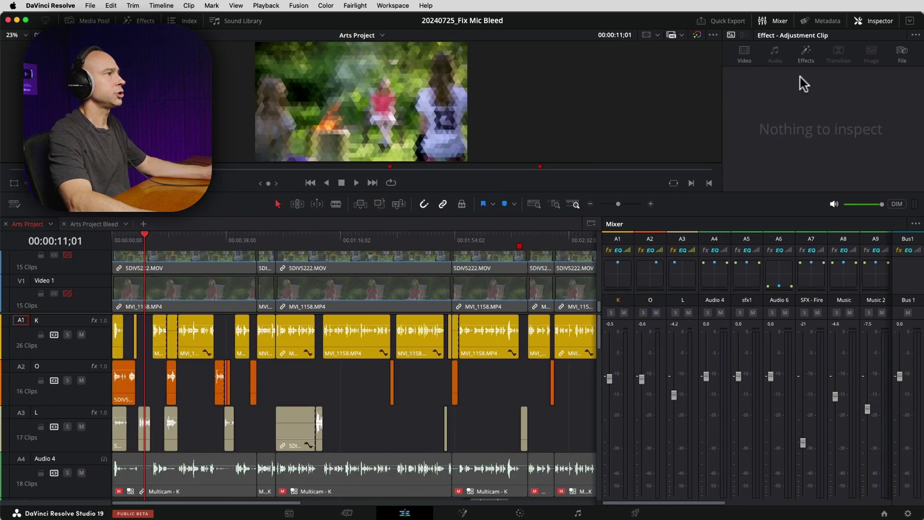
- Hide the Inspector and Mixer, then select the first clip on track A1
{"action": "left_click", "coordinate": [878, 23]}
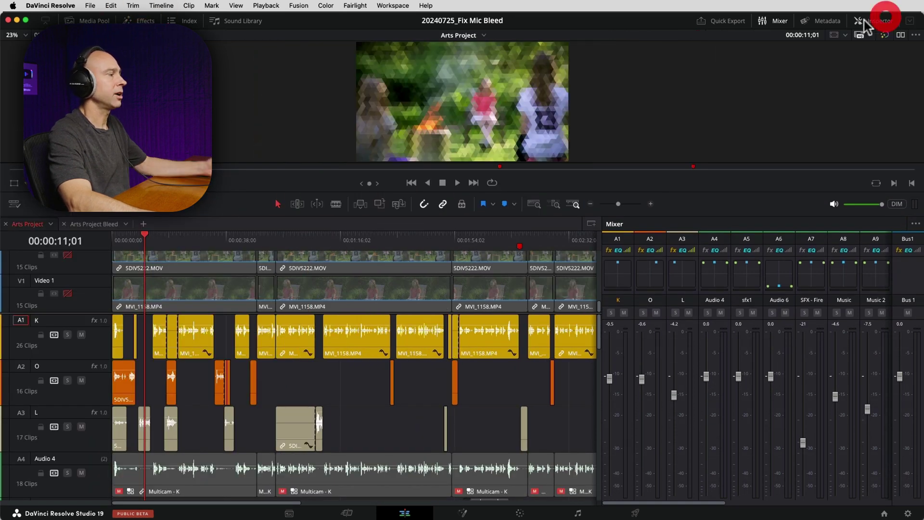
{"action": "left_click", "coordinate": [777, 20]}
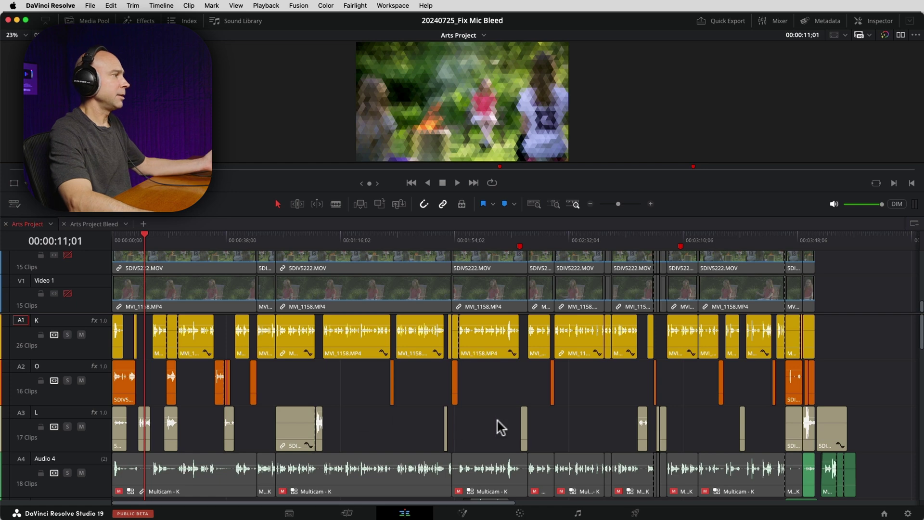
{"action": "left_click", "coordinate": [593, 423]}
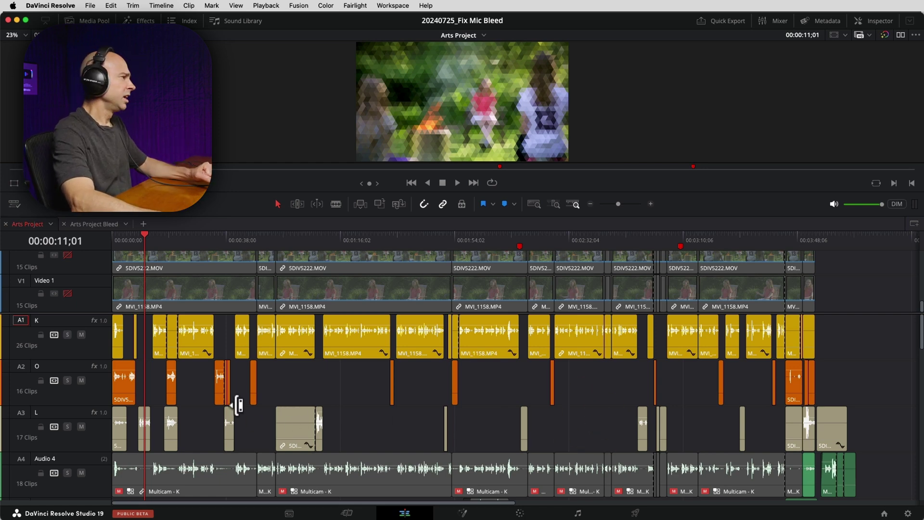
{"action": "left_click", "coordinate": [117, 350]}
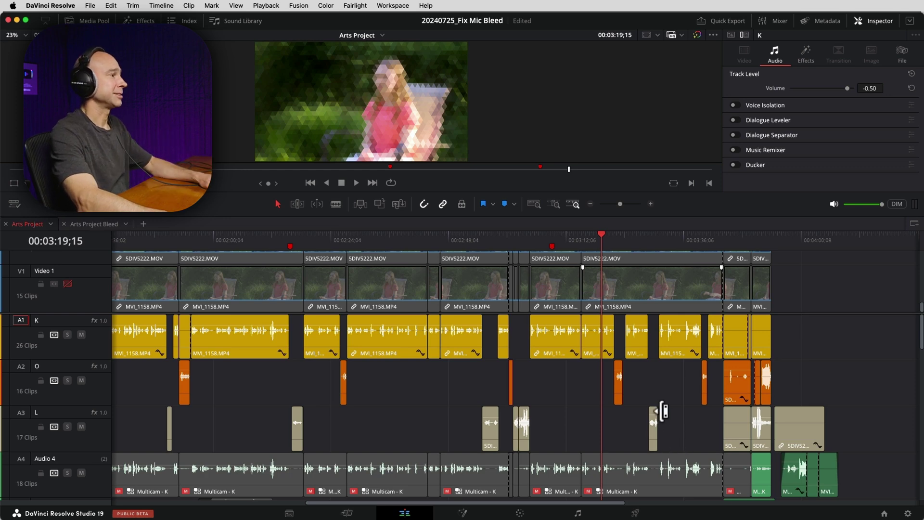
{"action": "key", "text": "space"}
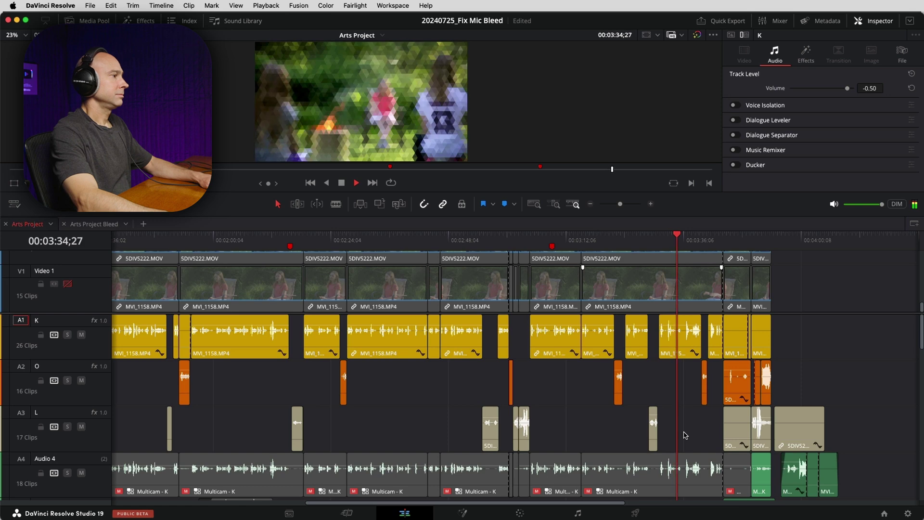
{"action": "key", "text": "space"}
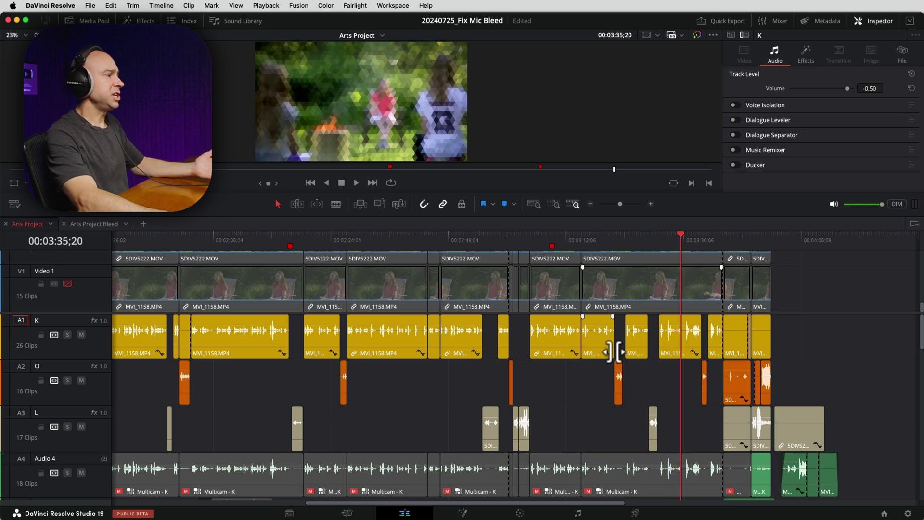